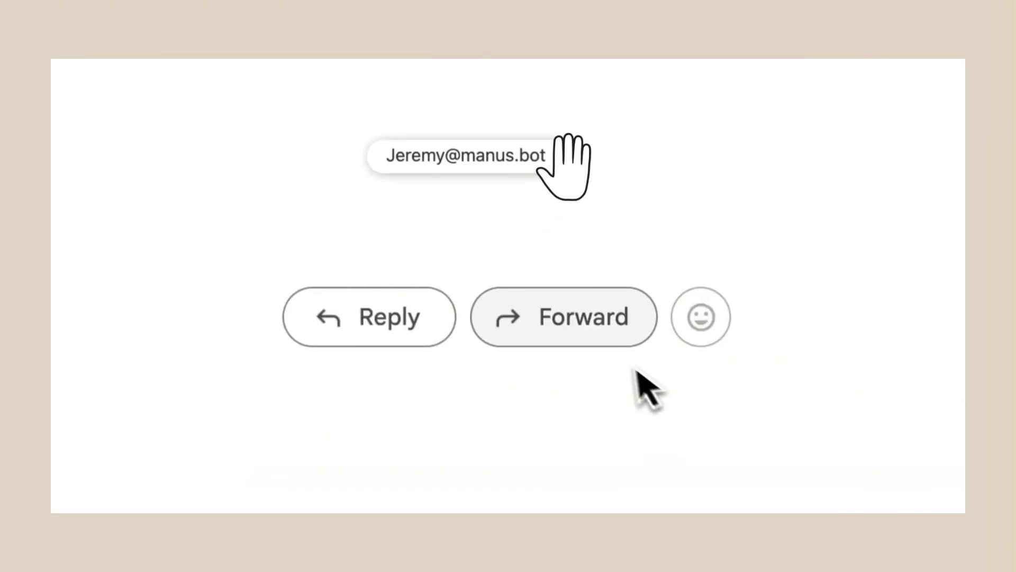
Forward the RIP CAPTCHA newsletter to the Manus address requesting team-update highlights, then open the resulting task.
click(613, 339)
drag(563, 164, 484, 249)
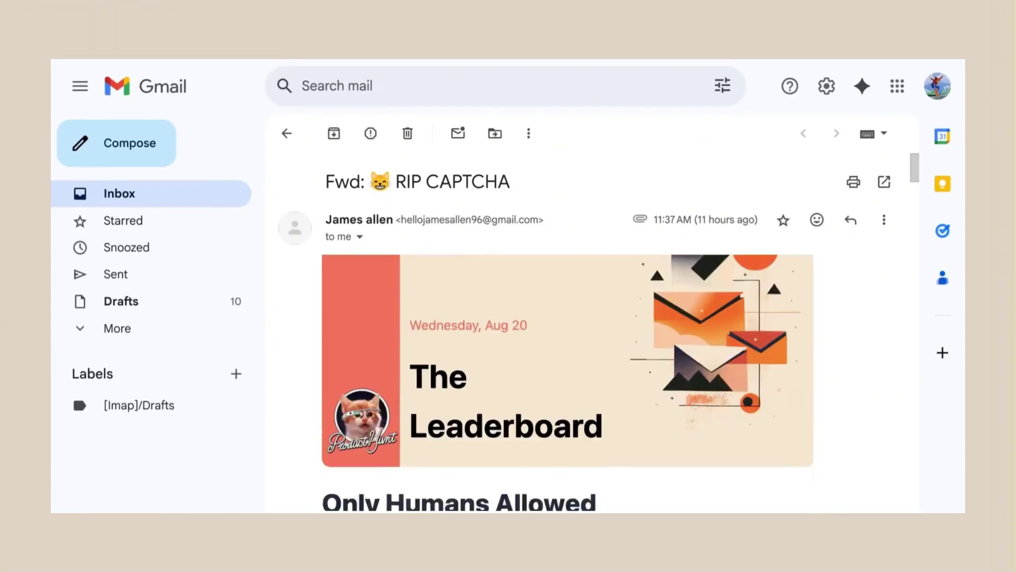
click(347, 302)
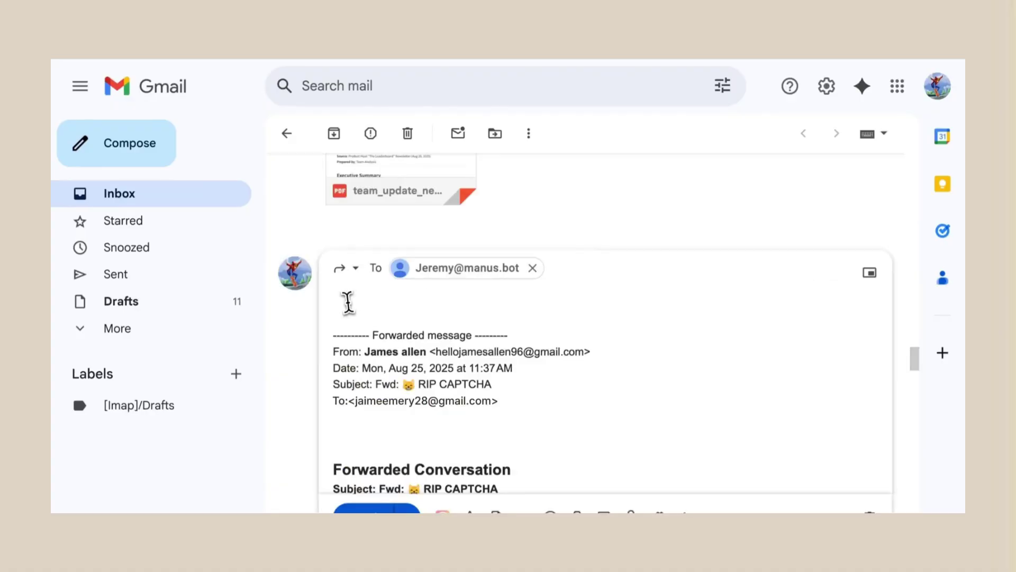
text(Write some key highlights and think of insights from this newsletter to update the team on new launches)
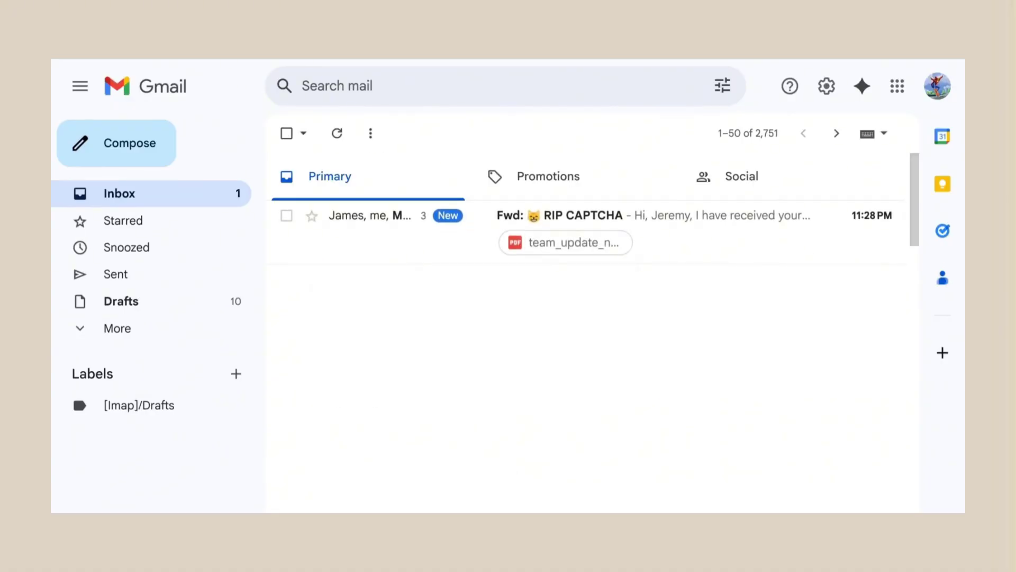
click(351, 245)
click(833, 407)
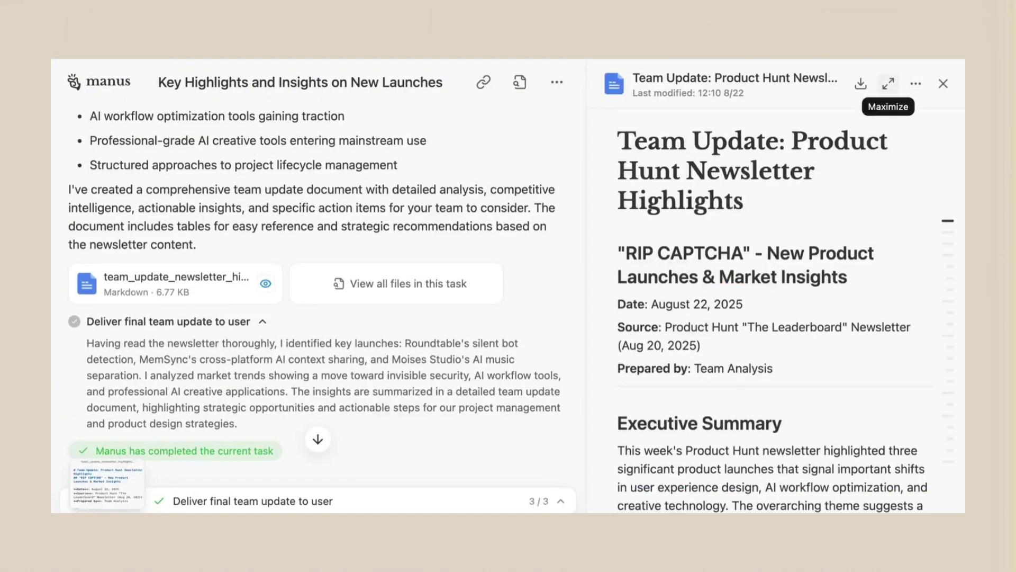
Maximize the team update document and jump to its Key Product Launches section.
click(889, 83)
click(874, 224)
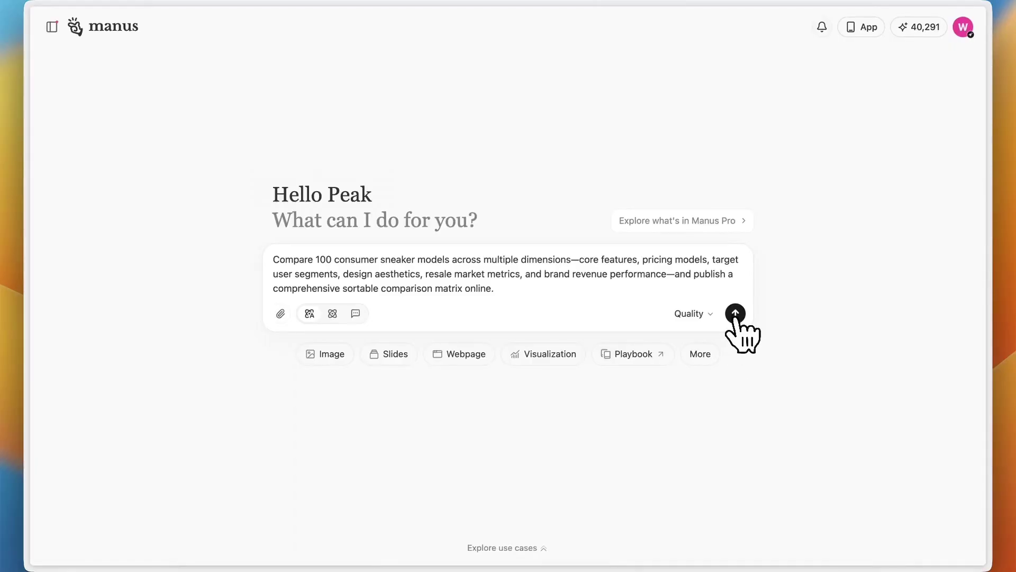
click(735, 313)
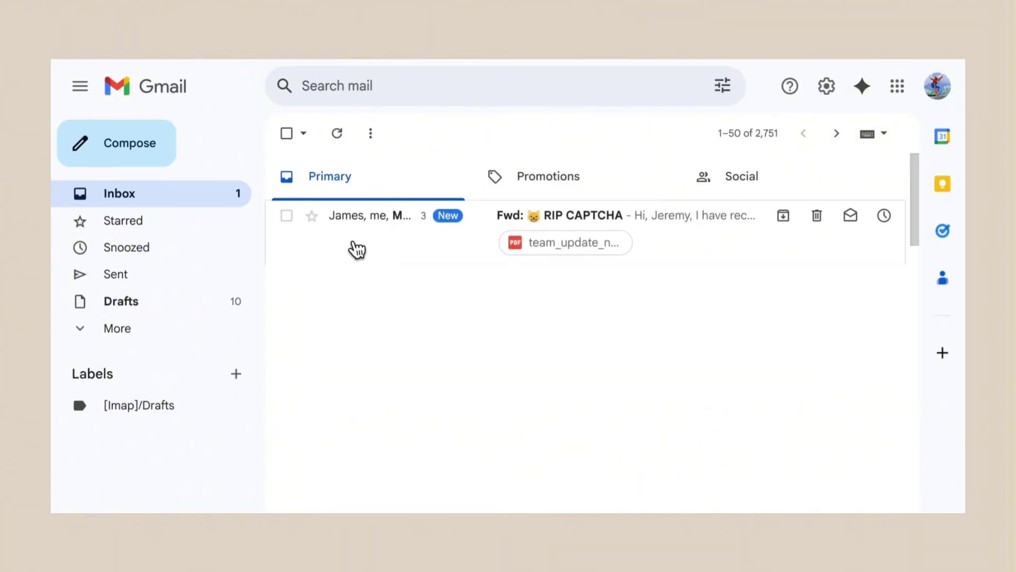
Open the Manus task from its reply, then add another accepted sender e-mail address.
click(350, 241)
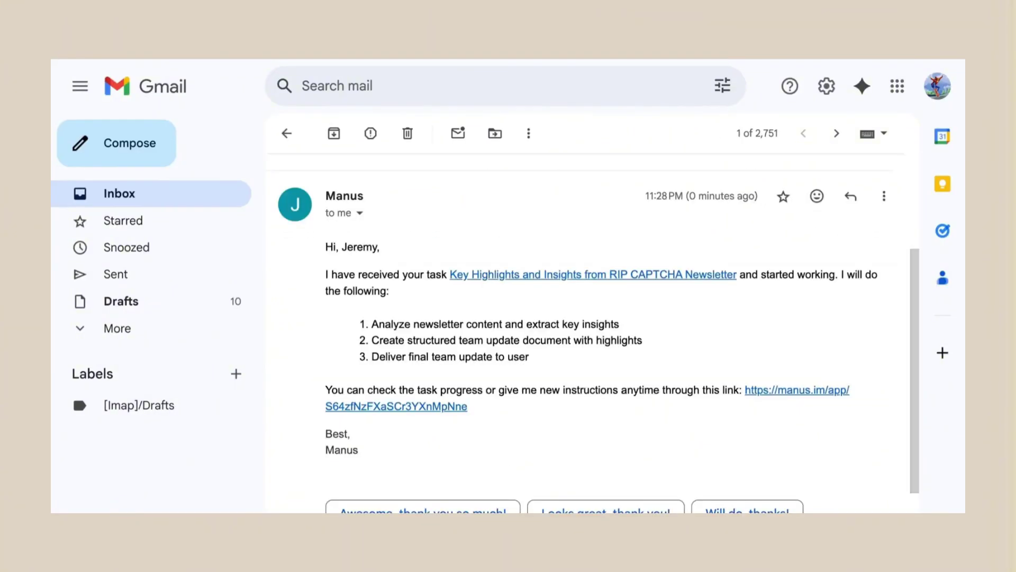
click(831, 403)
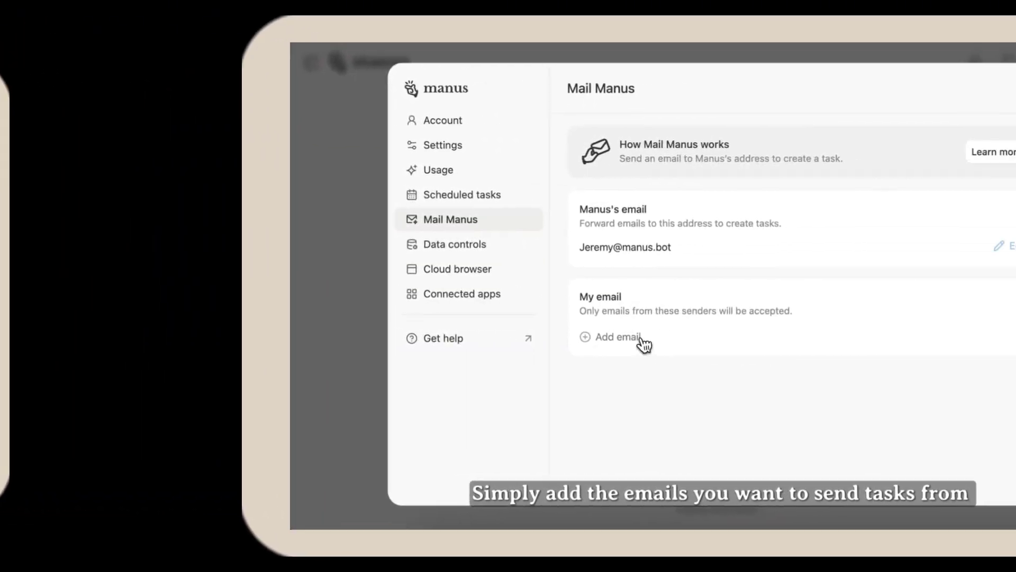
click(641, 342)
key(Return)
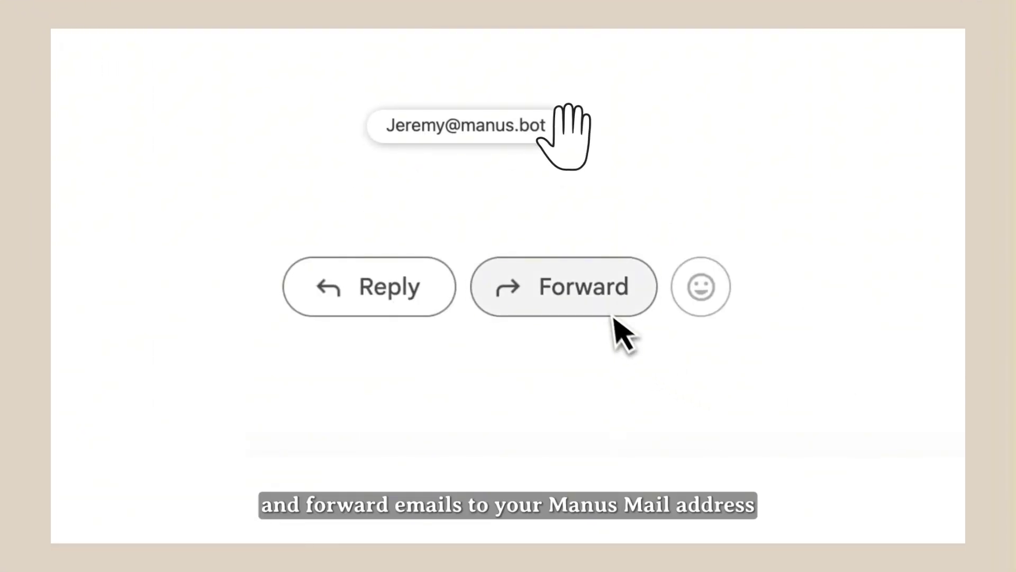
Forward the Must Reads email to Manus asking it to analyze the selection criteria for these 13 stocks.
click(613, 317)
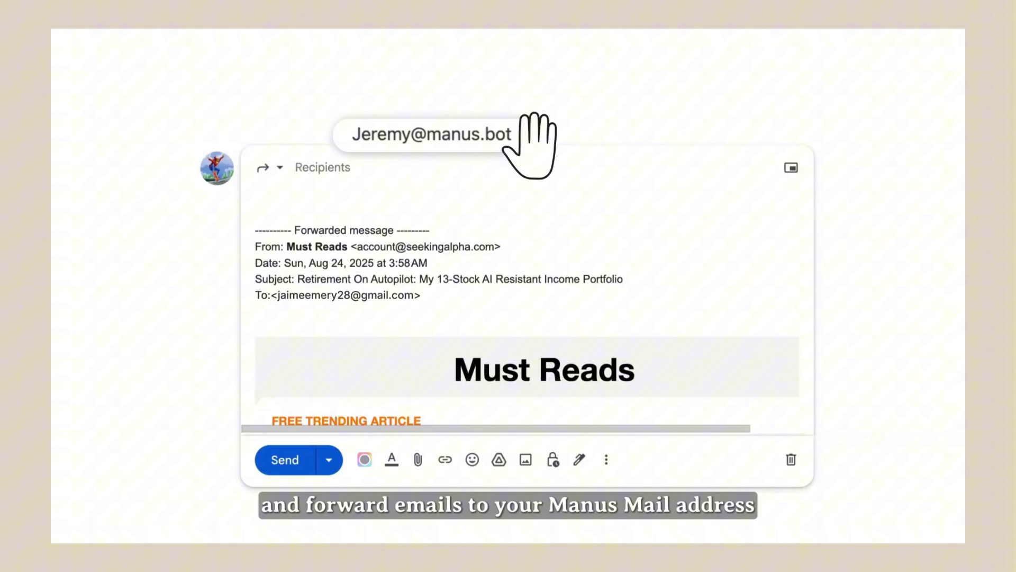
drag(529, 146, 487, 169)
text(Analyze the selection criteria)
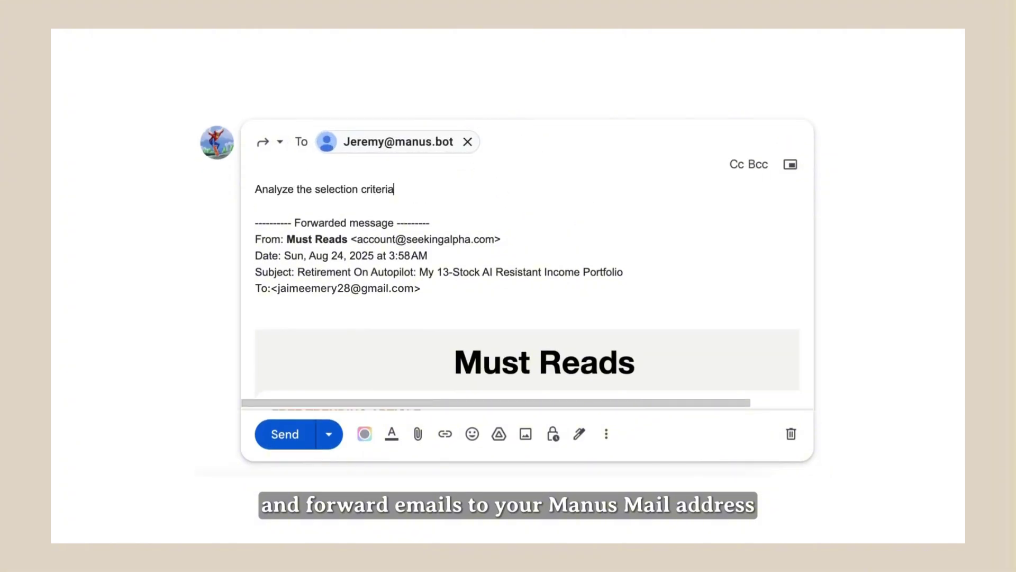
text( for theses 13 stocks)
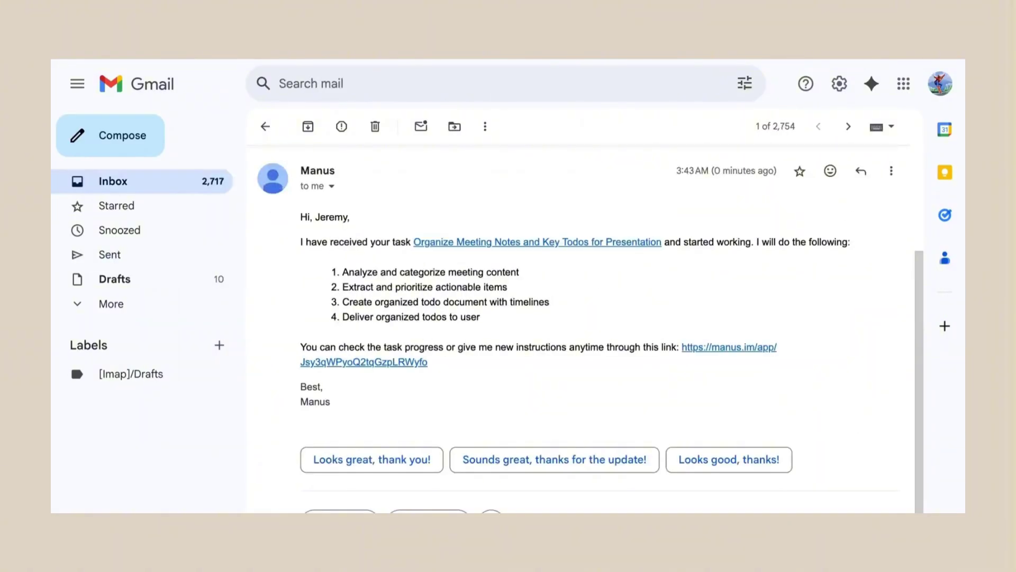
Open the meeting-notes task and expand the Team_Meeting_Key_Todos document to full width.
click(709, 354)
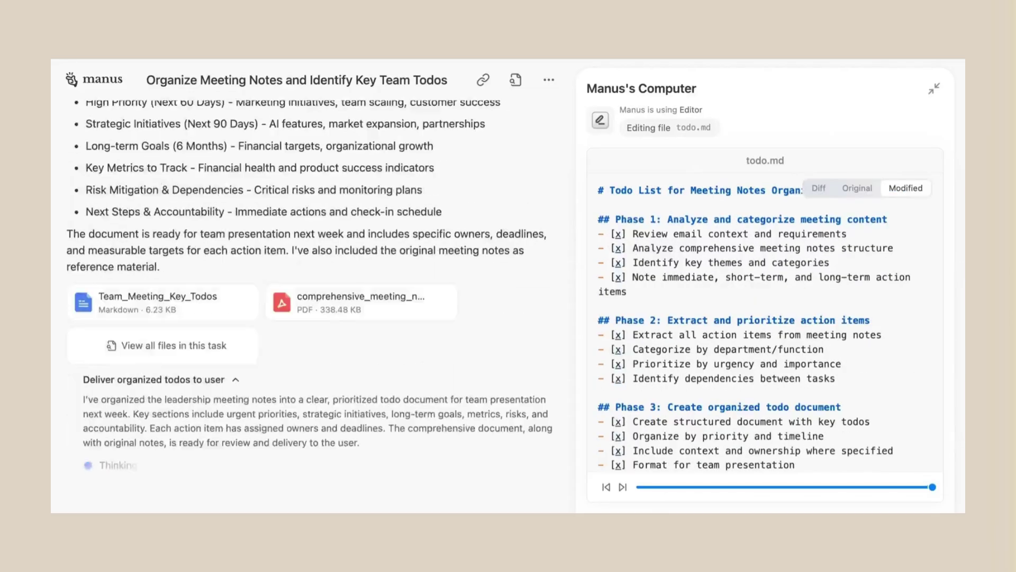
click(896, 81)
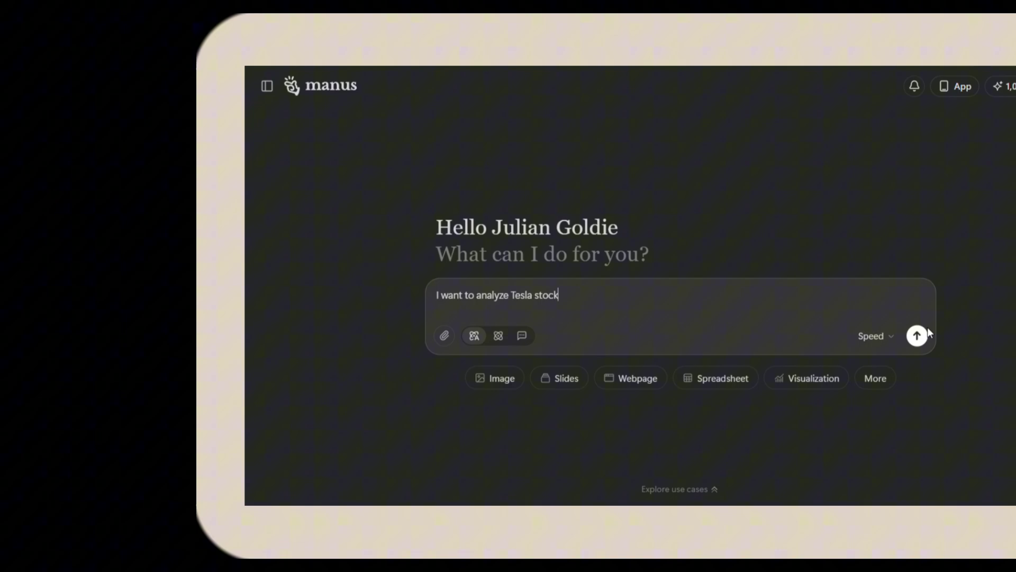
Submit the 'I want to analyze Tesla stock' prompt as a new Manus task.
click(755, 339)
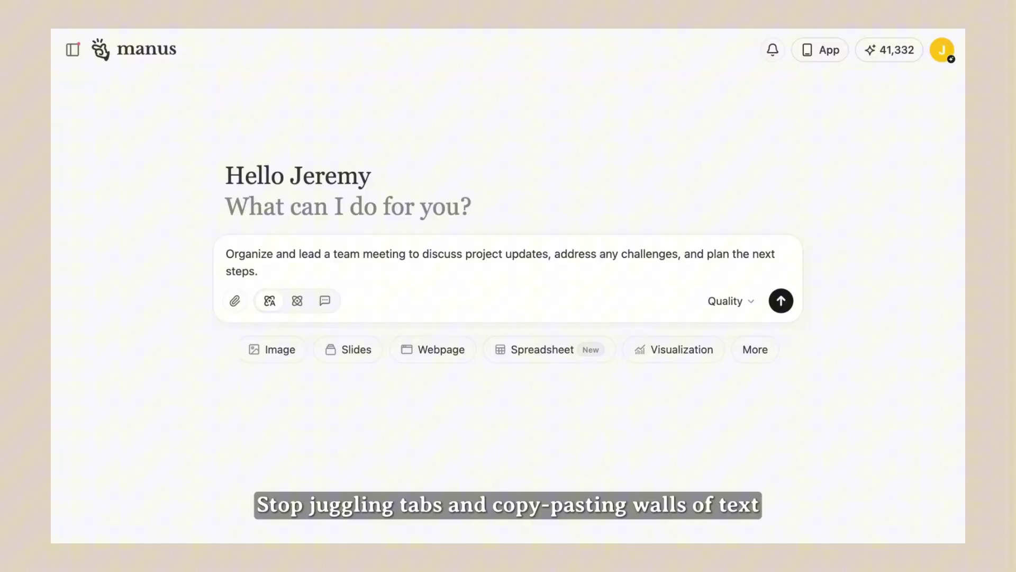
Add an accepted sender in Mail Manus settings, then forward the Must Reads email requesting 13-stock selection analysis.
click(74, 519)
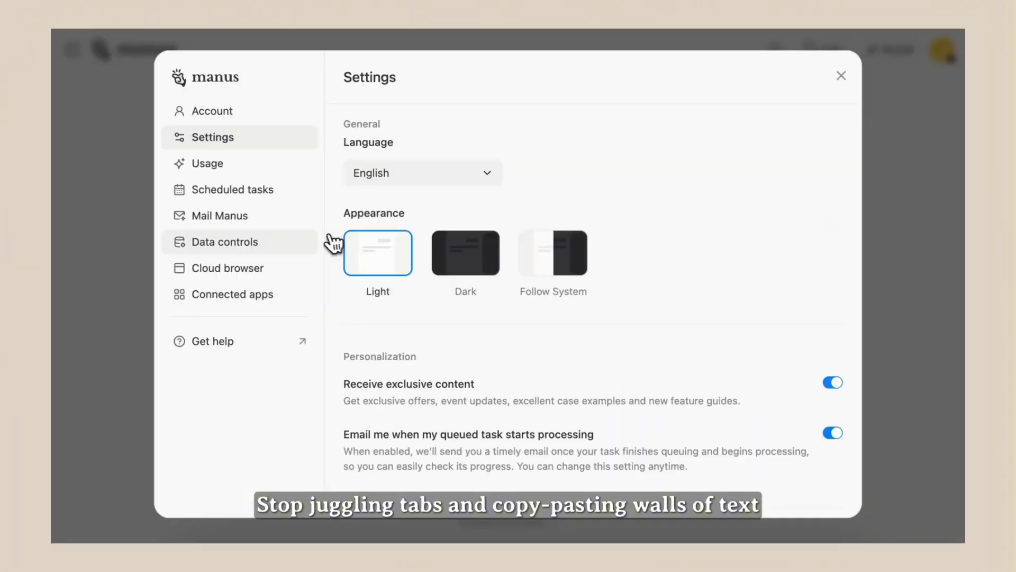
click(291, 218)
click(421, 343)
key(Return)
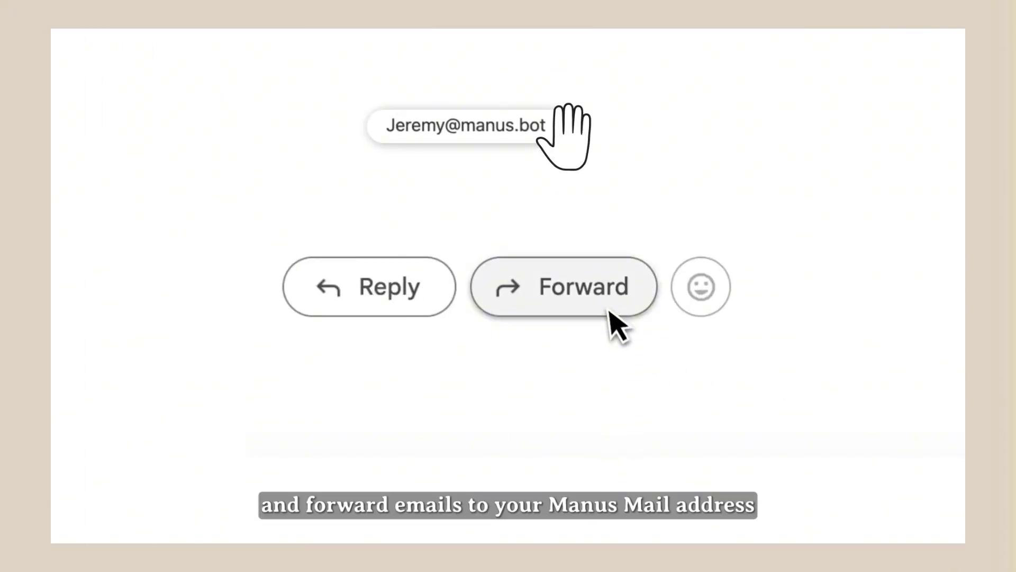
click(613, 325)
text(Analyze the selectio)
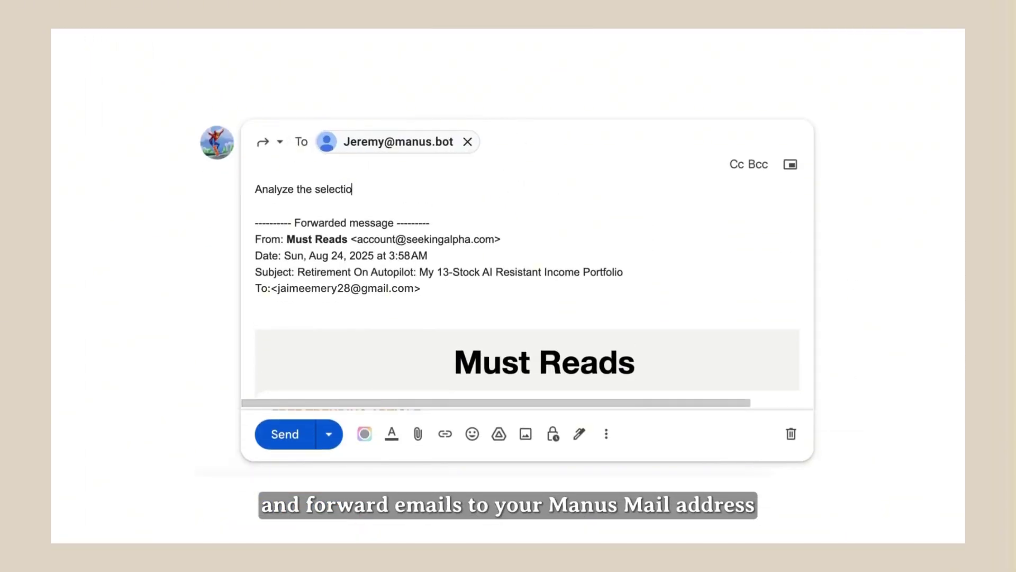
text(n criteria for theses 13 stocks)
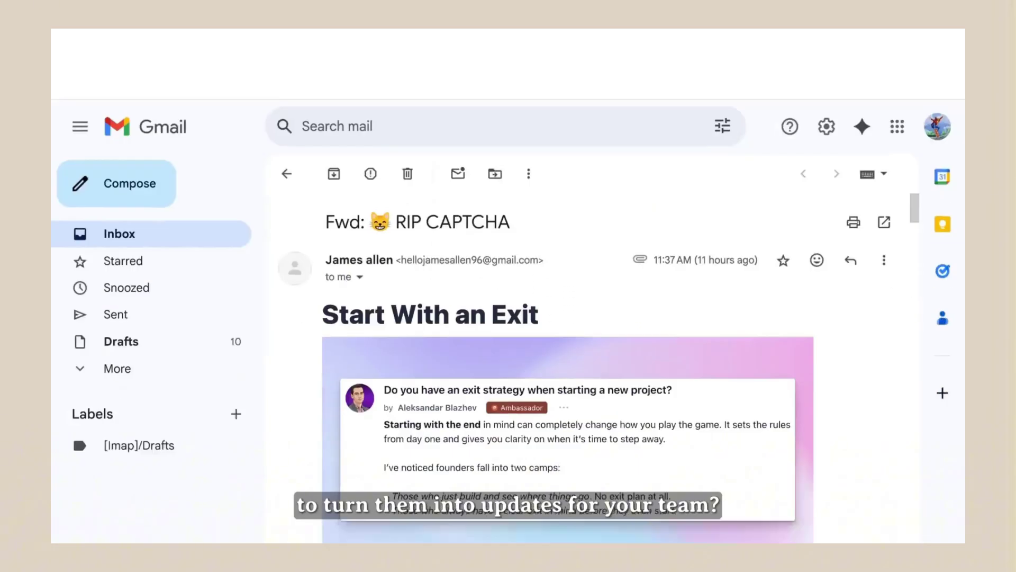
Forward the RIP CAPTCHA newsletter with the pasted highlights request to Manus and open the resulting task.
scroll(483, 495, up, 10)
click(482, 495)
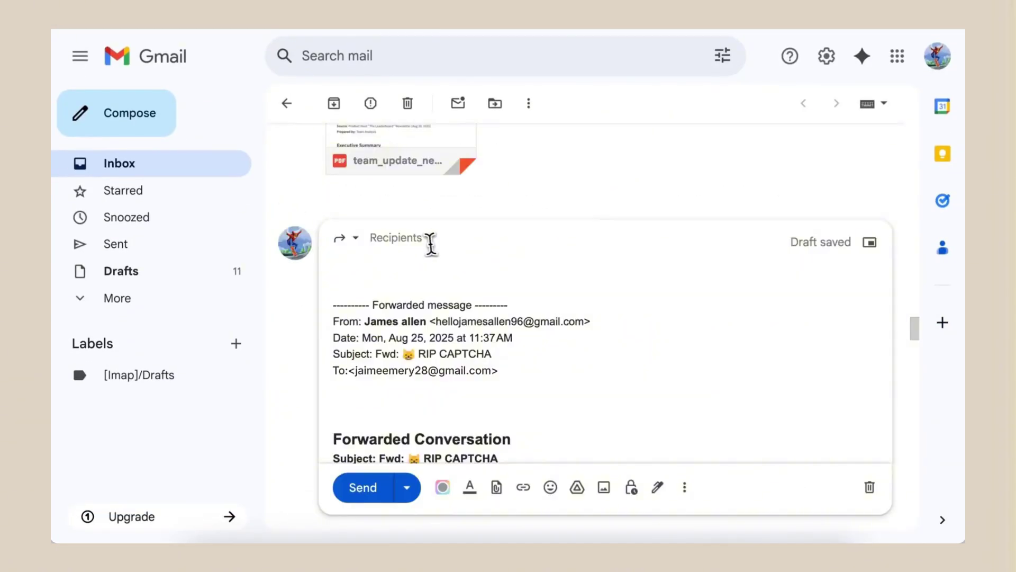
text(Write some key highlights and think of insights from this newsletter to update the team on new launches)
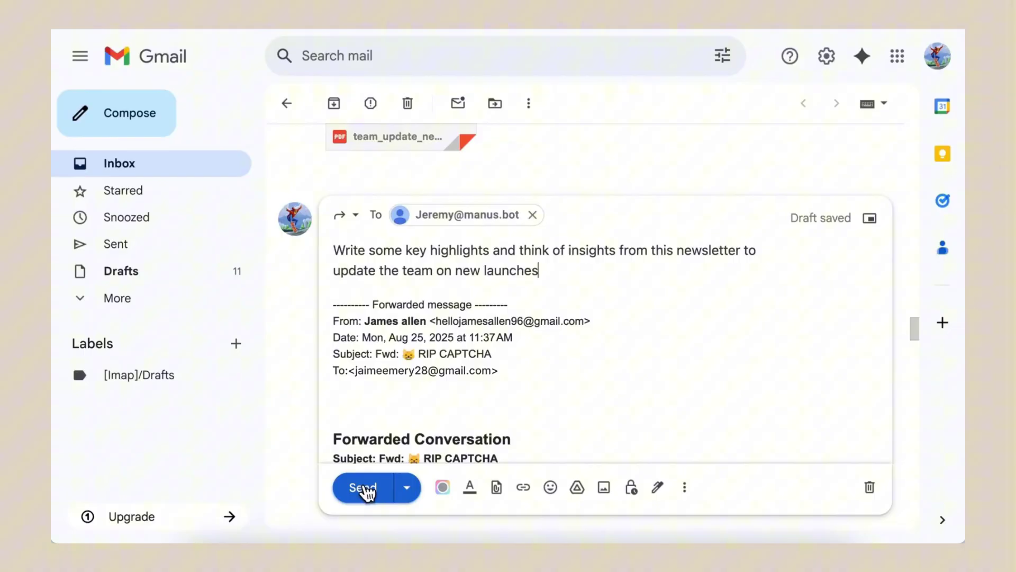
click(364, 488)
click(359, 219)
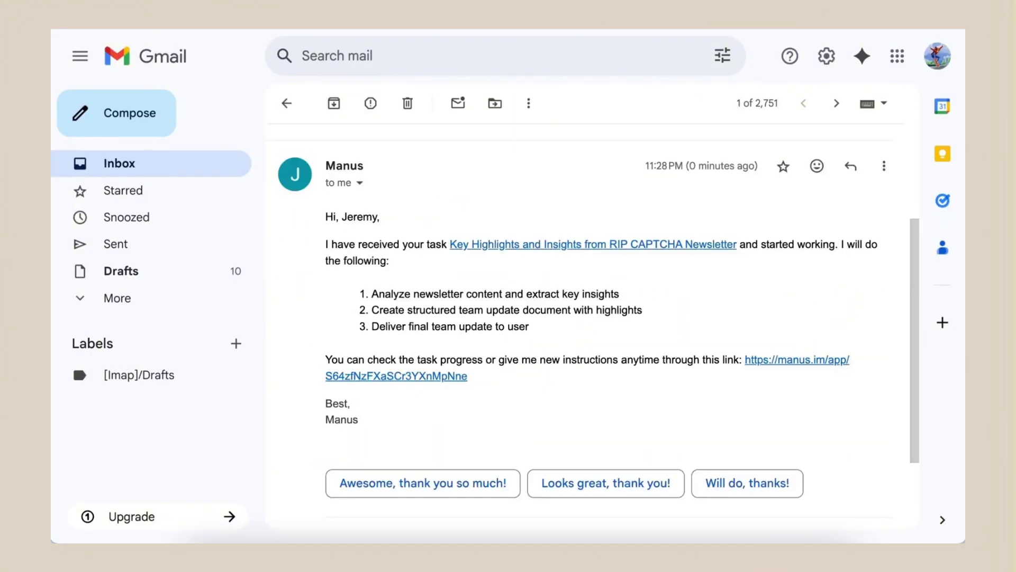
click(827, 365)
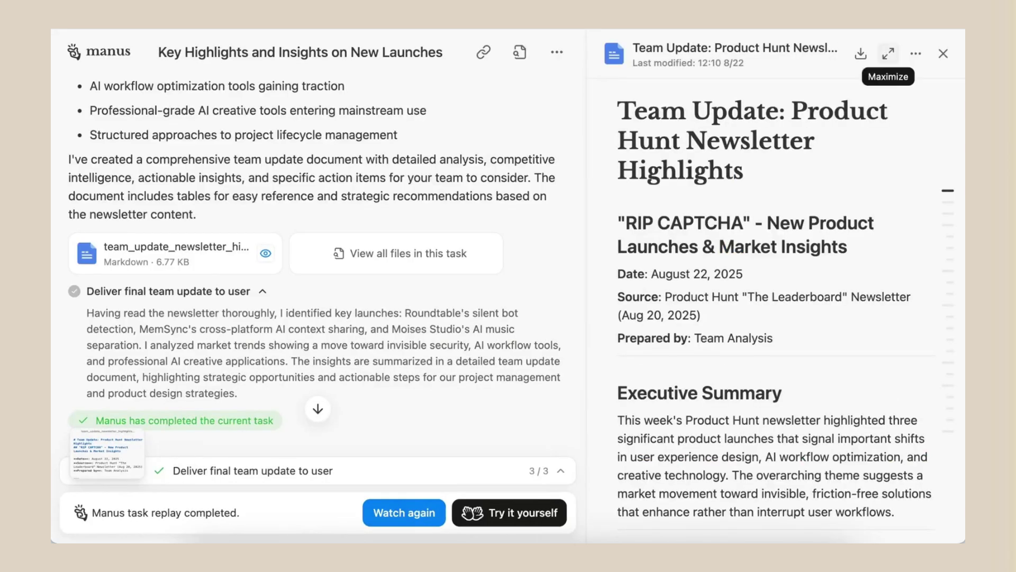
Maximize the team update at Key Product Launches, then send the meeting-notes forward to Manus.
click(888, 53)
click(873, 194)
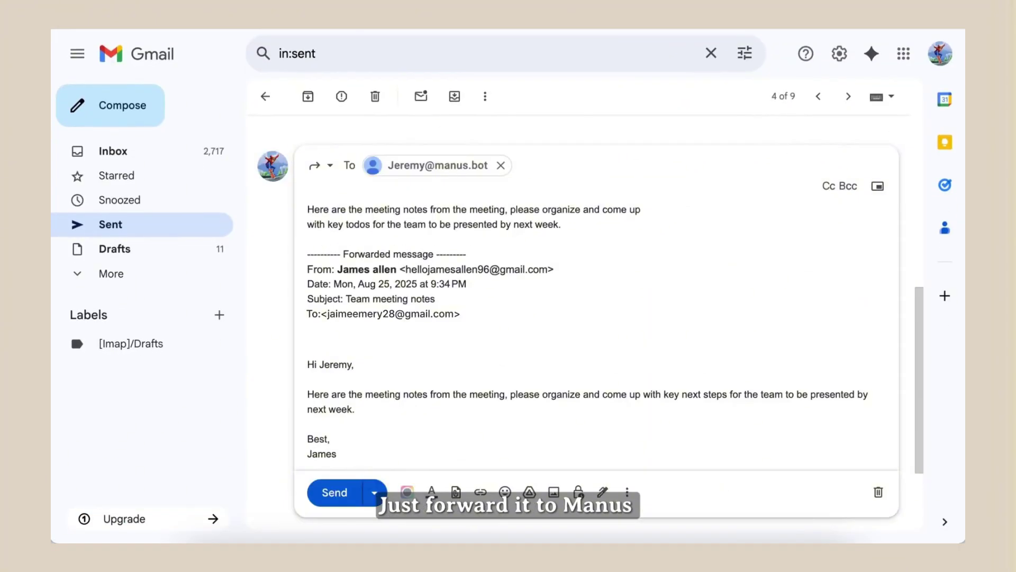
click(328, 497)
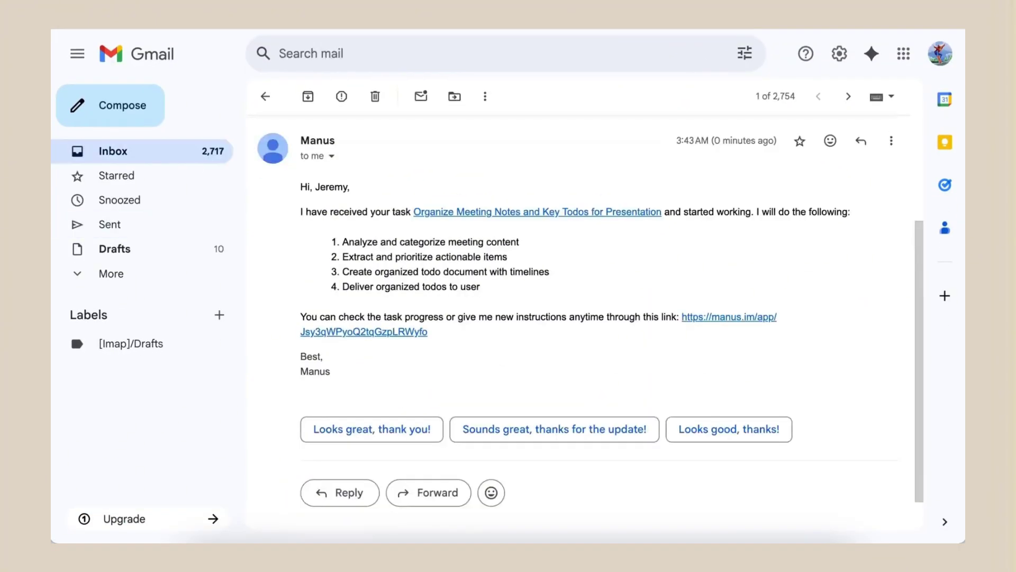
Open the Team Meeting Key Todos task and review its CRITICAL PRIORITIES and HIGH PRIORITY sections.
click(709, 327)
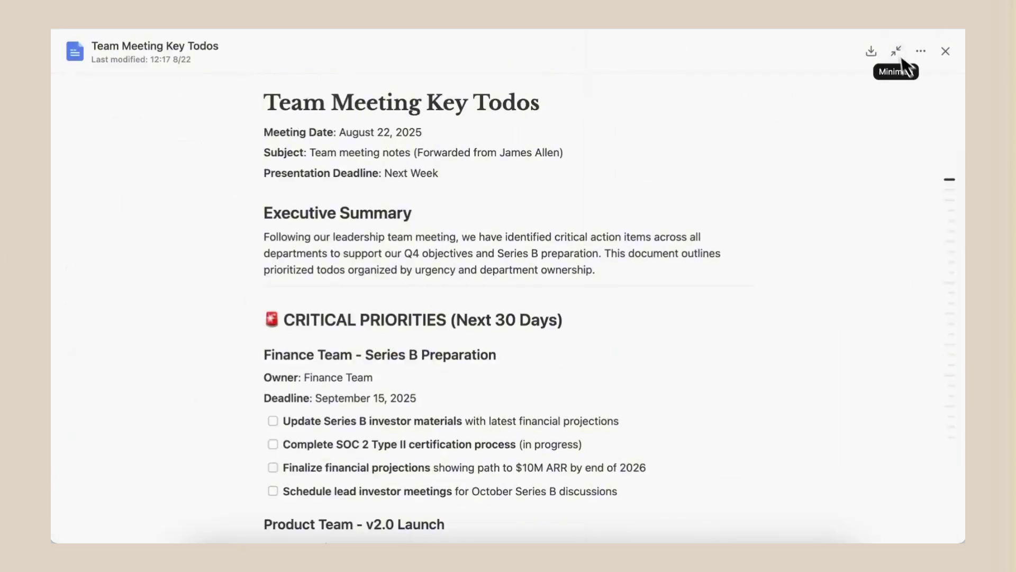
click(945, 180)
click(933, 278)
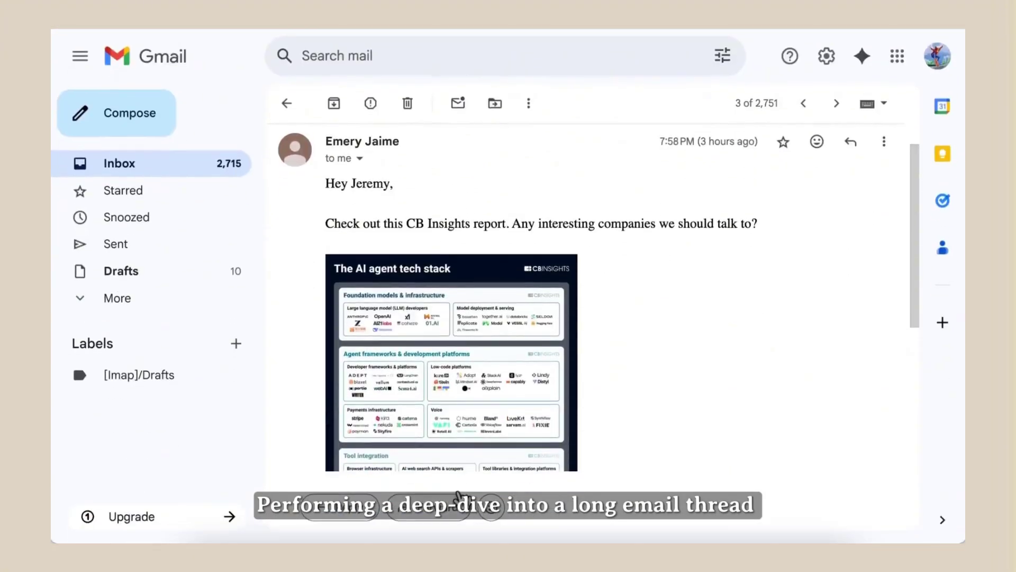
Send the CB Insights AI agent tech stack report to Manus and view the results spreadsheet full-screen.
click(351, 498)
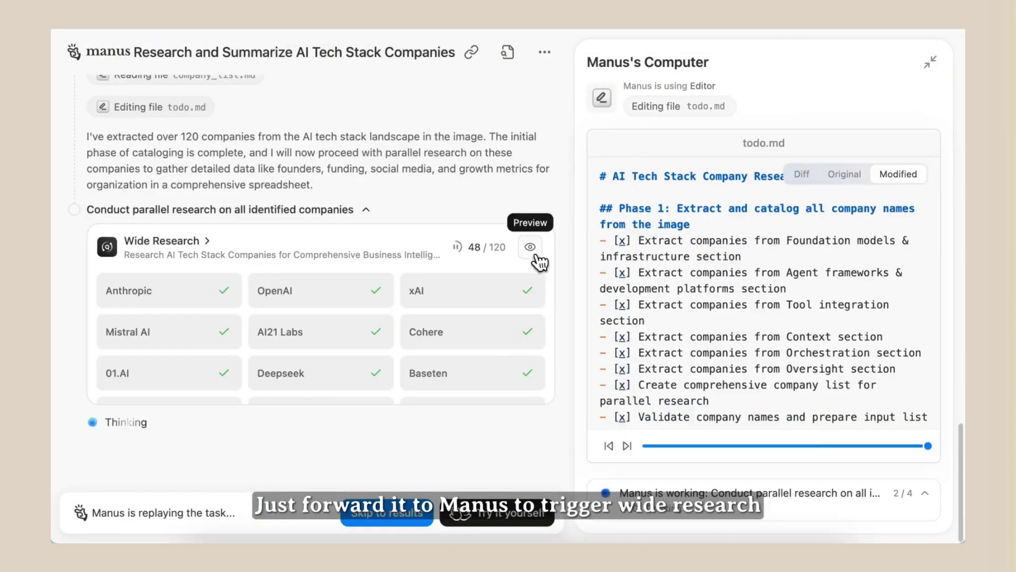
click(538, 256)
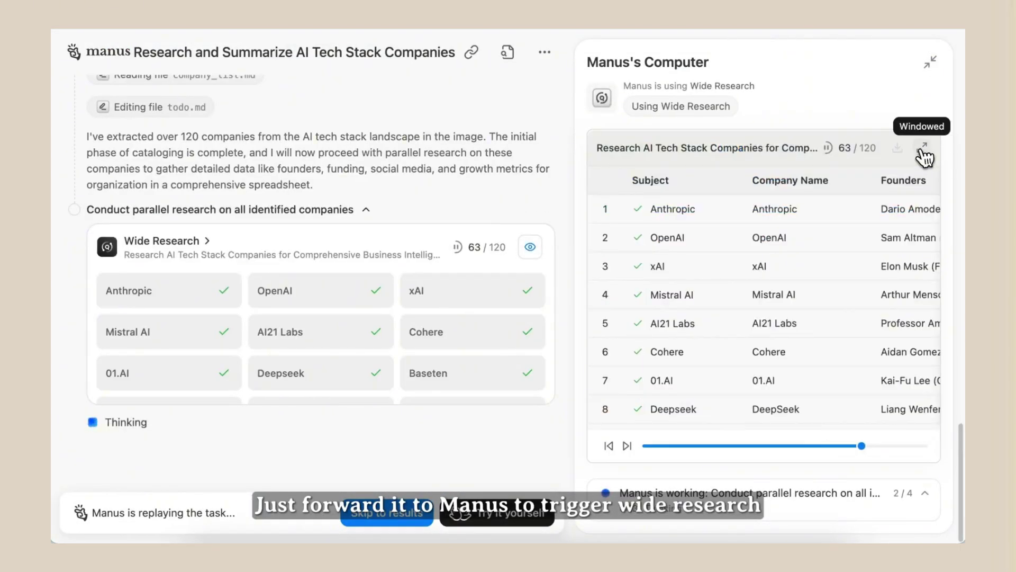
click(924, 157)
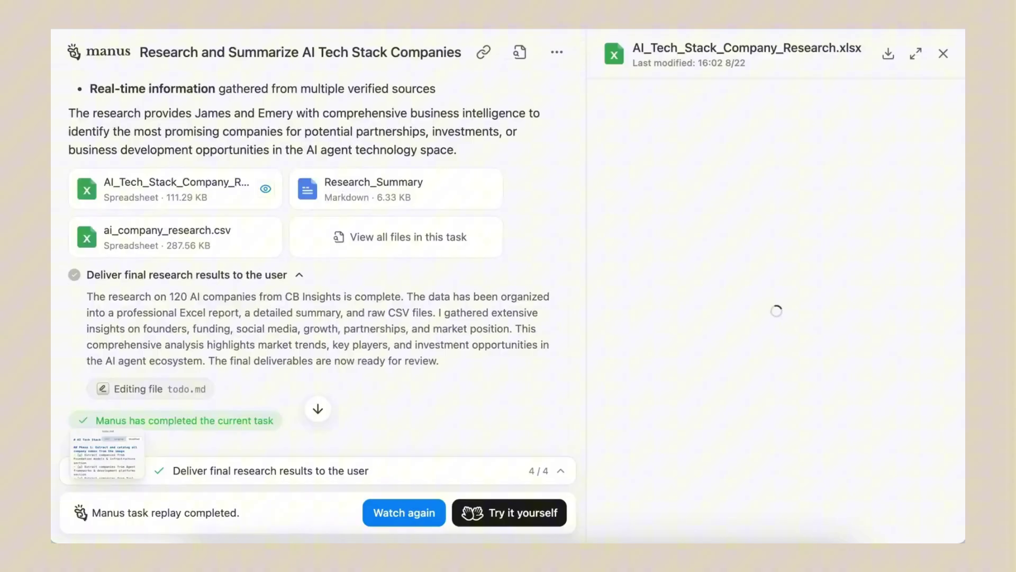
click(916, 53)
scroll(508, 318, down, 20)
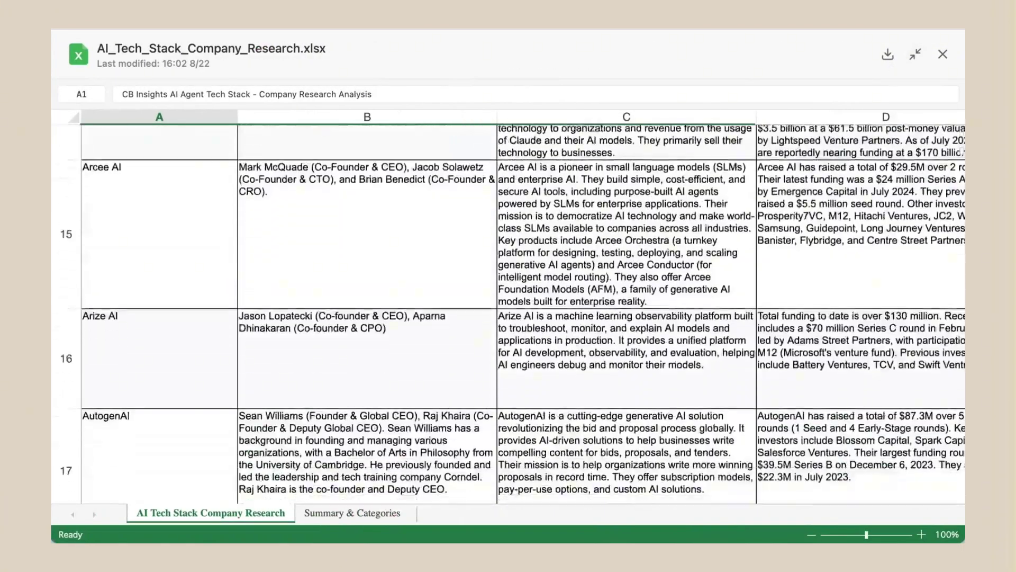
Return to the split task view and open the Research_Summary document full-size.
click(916, 54)
click(486, 154)
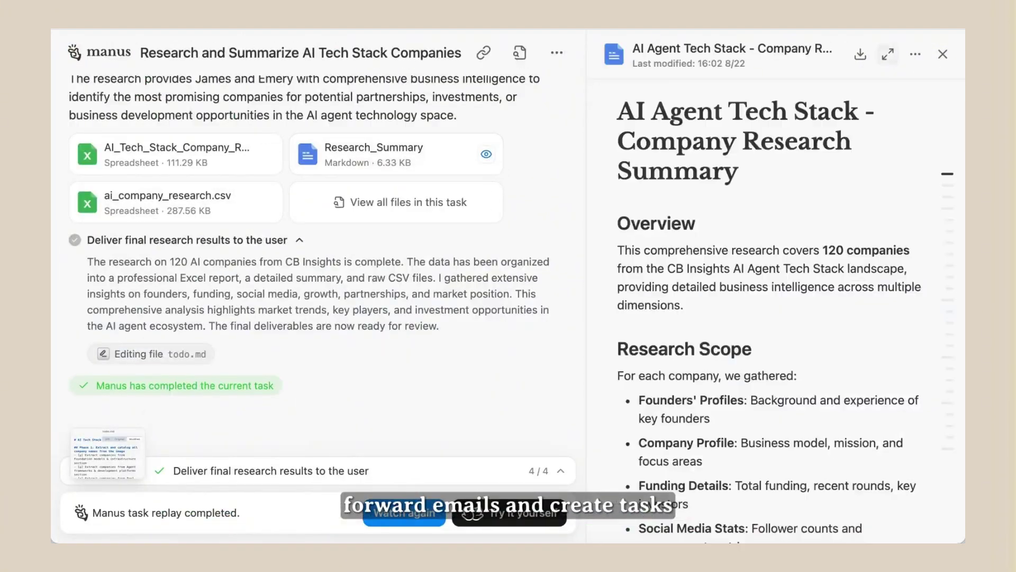
click(888, 53)
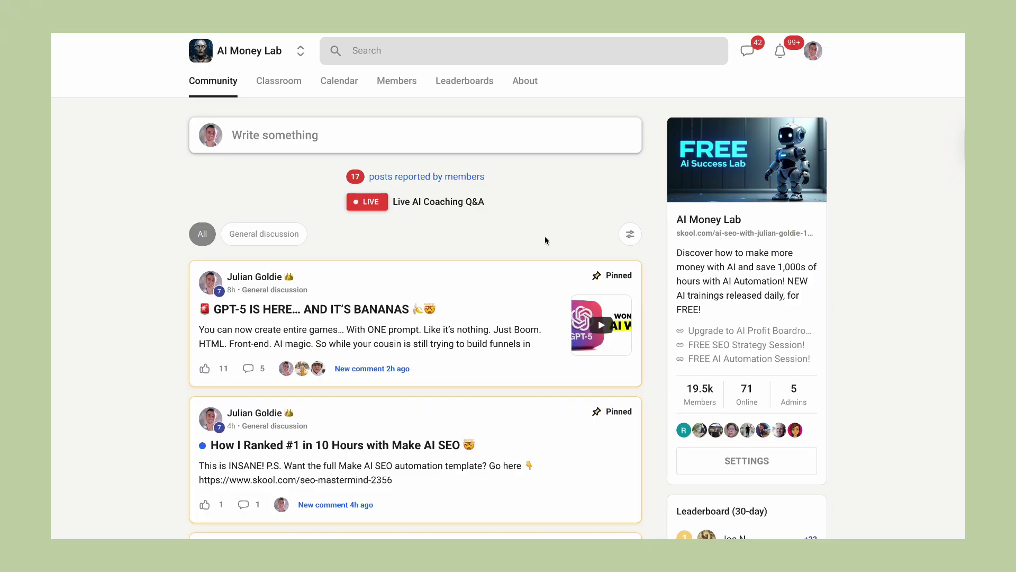
Browse the Classroom's free AI Automation course from the FREE AI Agents lesson to Veo 3 N8N Automation.
click(284, 91)
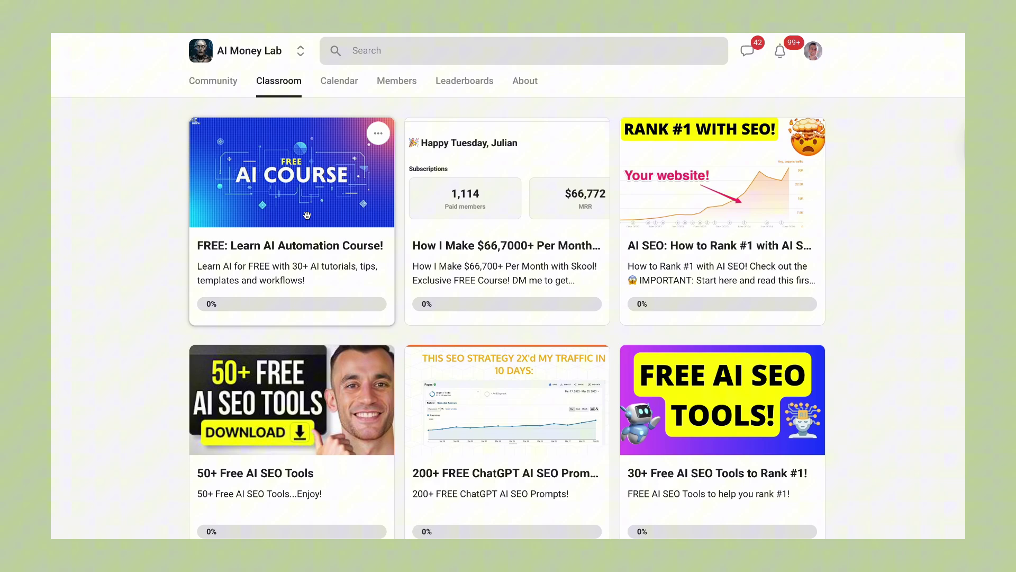
click(285, 217)
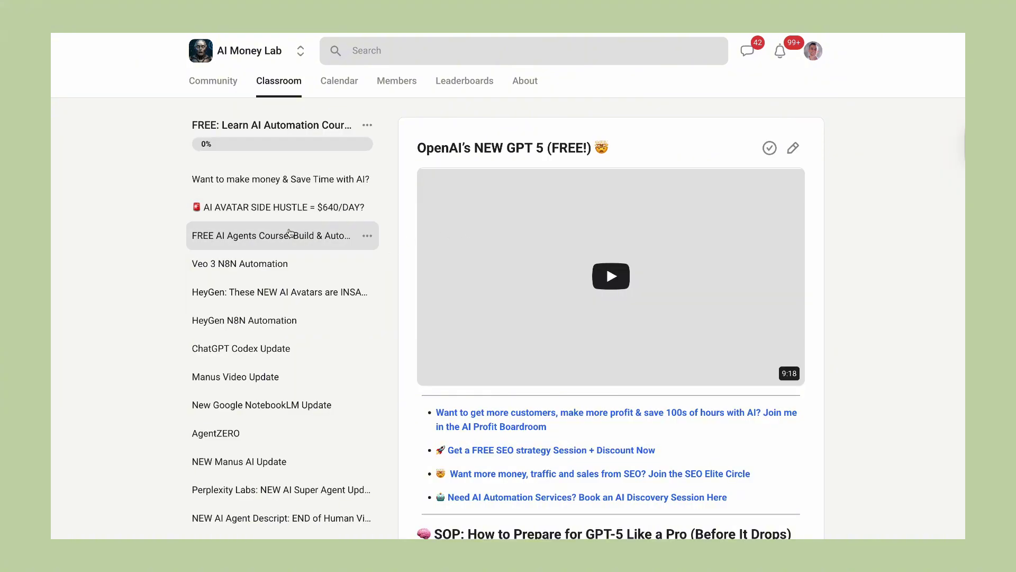
click(281, 235)
scroll(504, 260, down, 10)
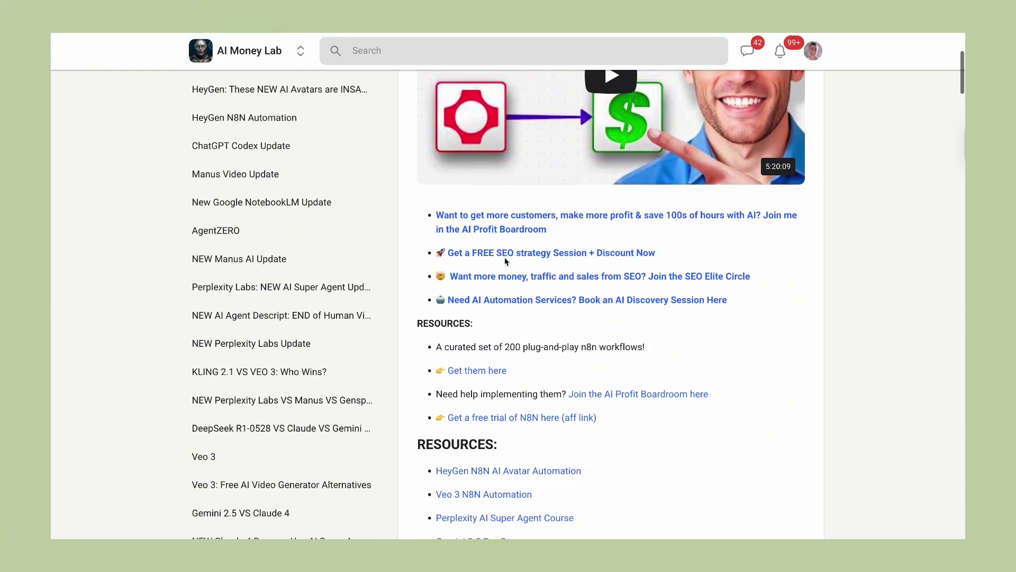
scroll(505, 261, up, 12)
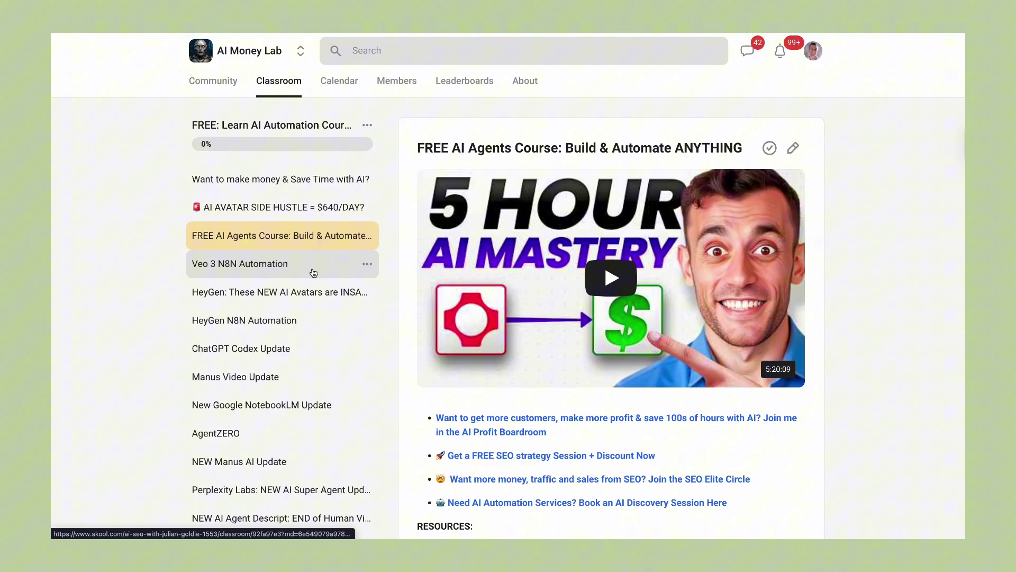
click(314, 272)
scroll(460, 293, down, 5)
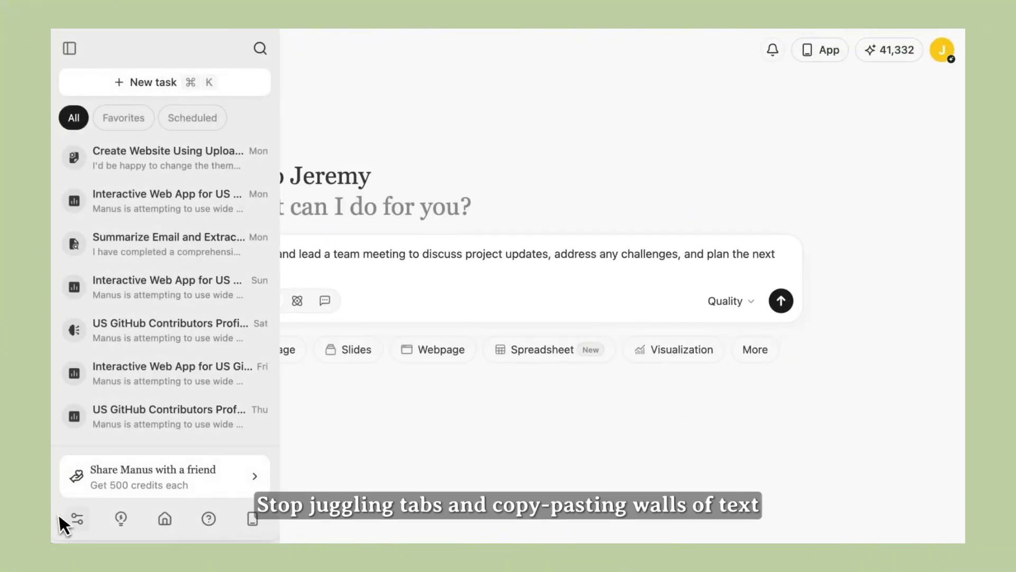
Add your own e-mail address as an accepted Mail Manus sender, then forward the stock portfolio email noting '13 stocks'.
click(69, 516)
click(296, 225)
click(416, 341)
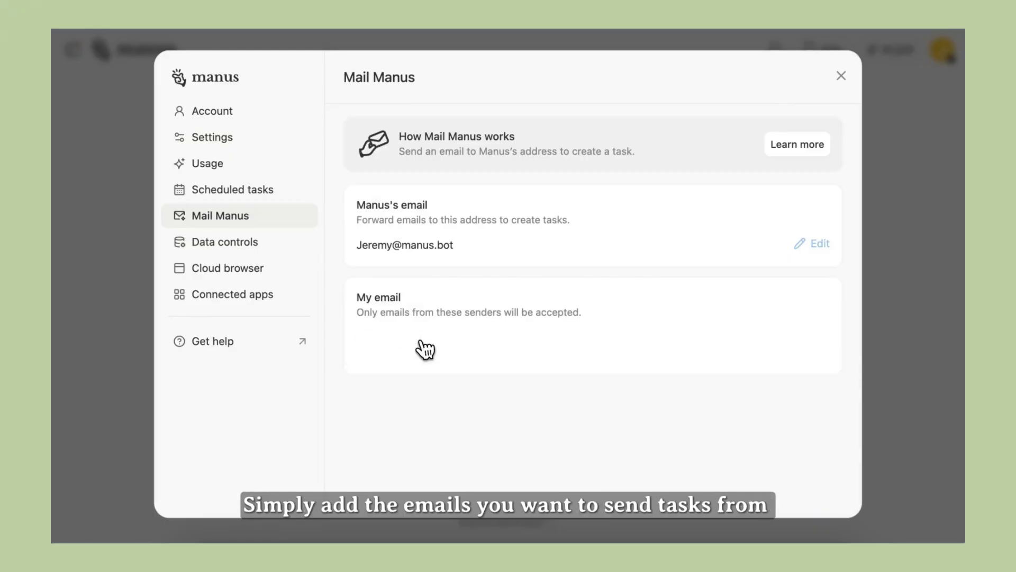
key(Return)
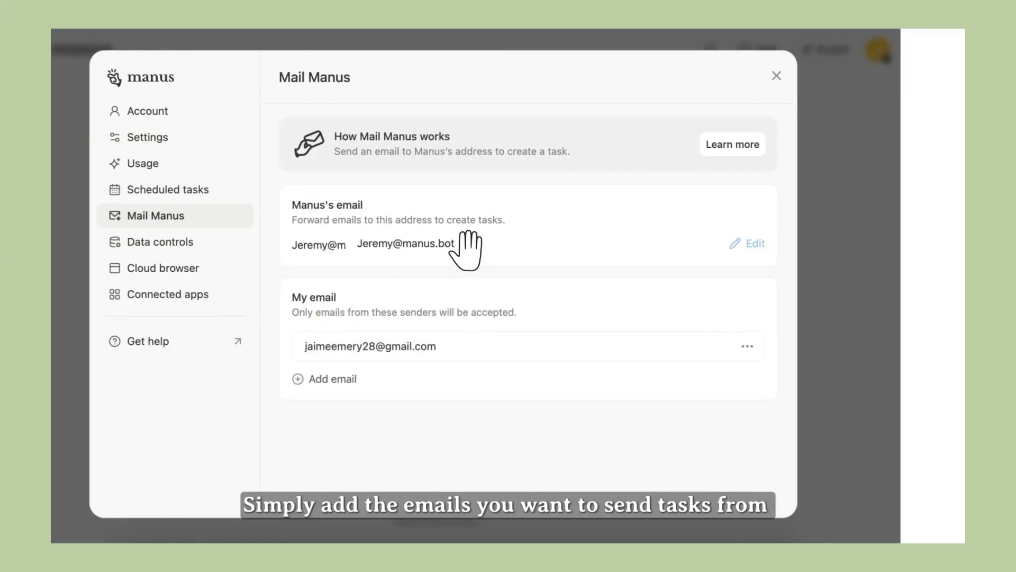
click(605, 306)
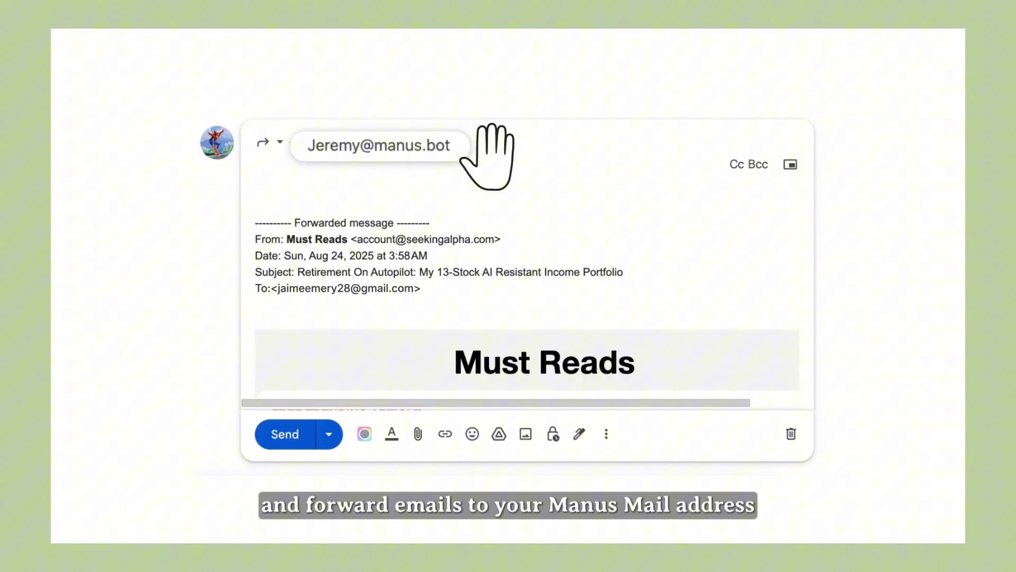
text(13 stocks)
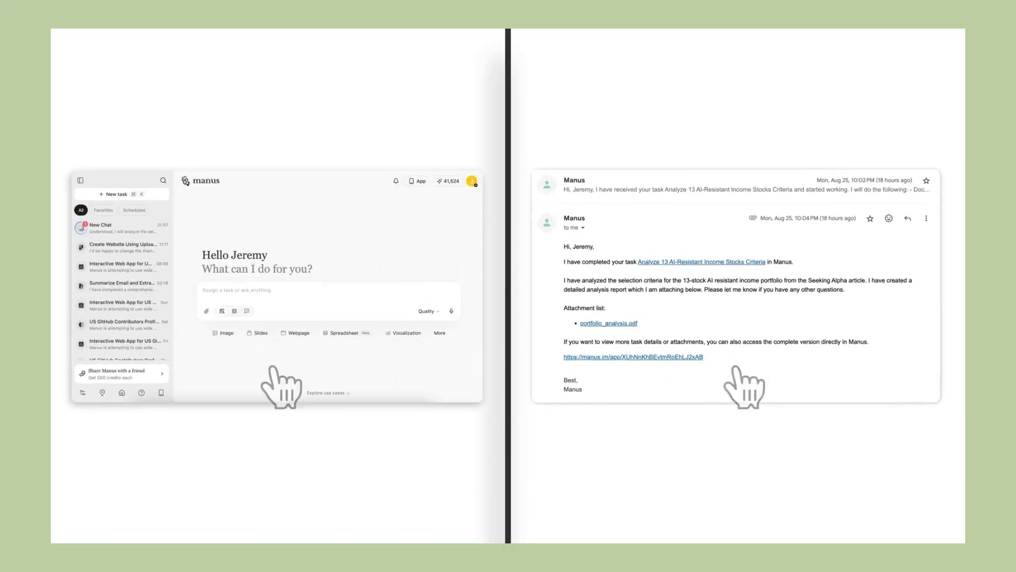
Forward the RIP CAPTCHA newsletter to Manus with the pasted highlights-and-insights instructions.
click(154, 231)
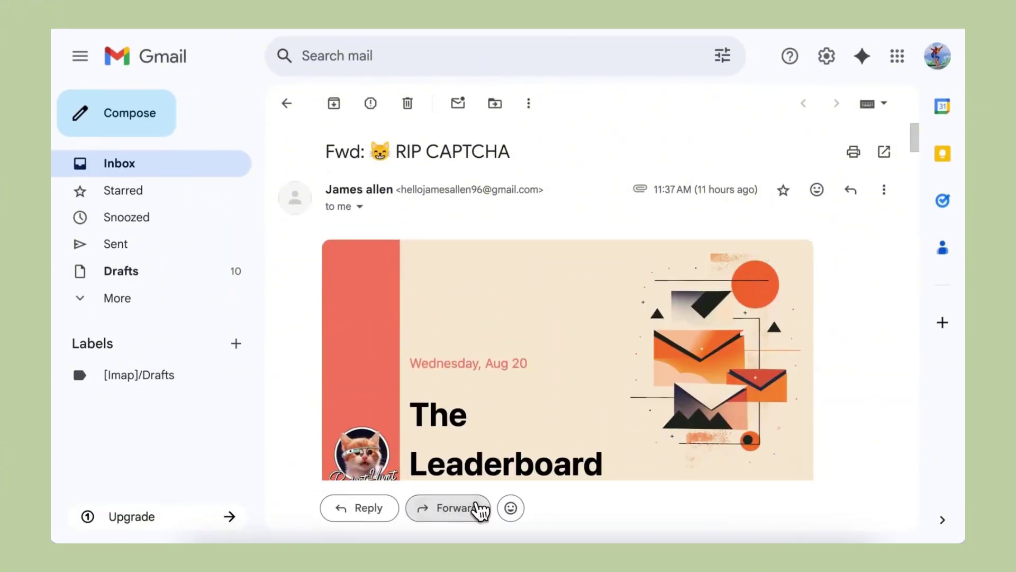
click(477, 509)
click(348, 273)
text(Write some key highlights and think of insights from this newsletter to update the team on new launches)
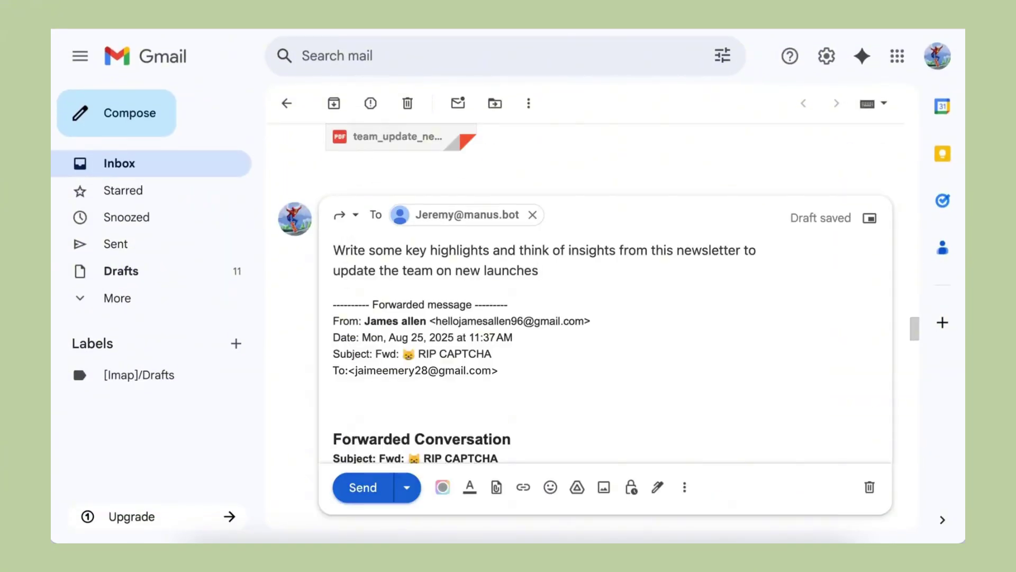
key(ctrl+Return)
Review the newsletter summary's Key Product Launches, then send the meeting notes to Manus and open that task.
click(359, 219)
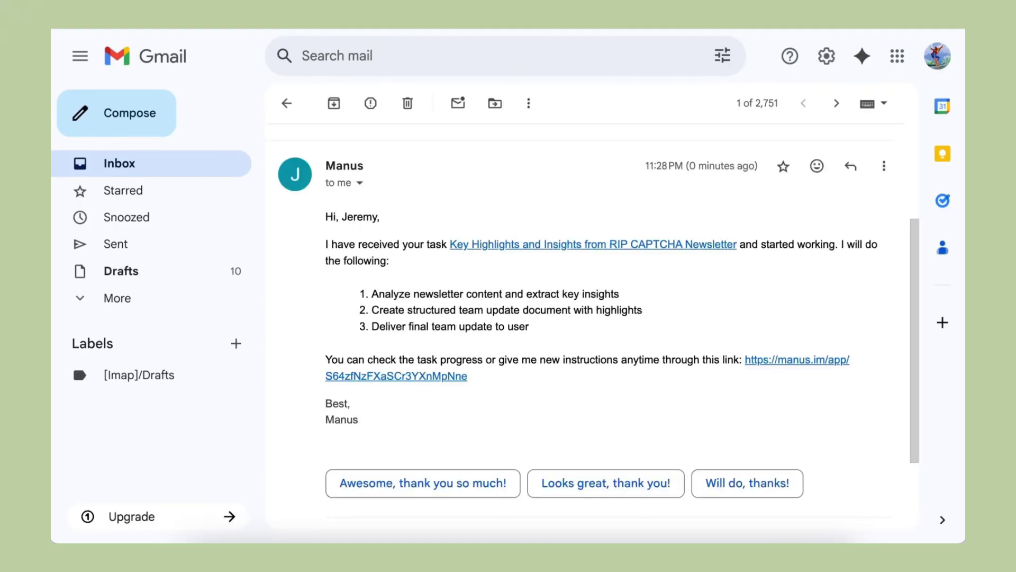
click(832, 377)
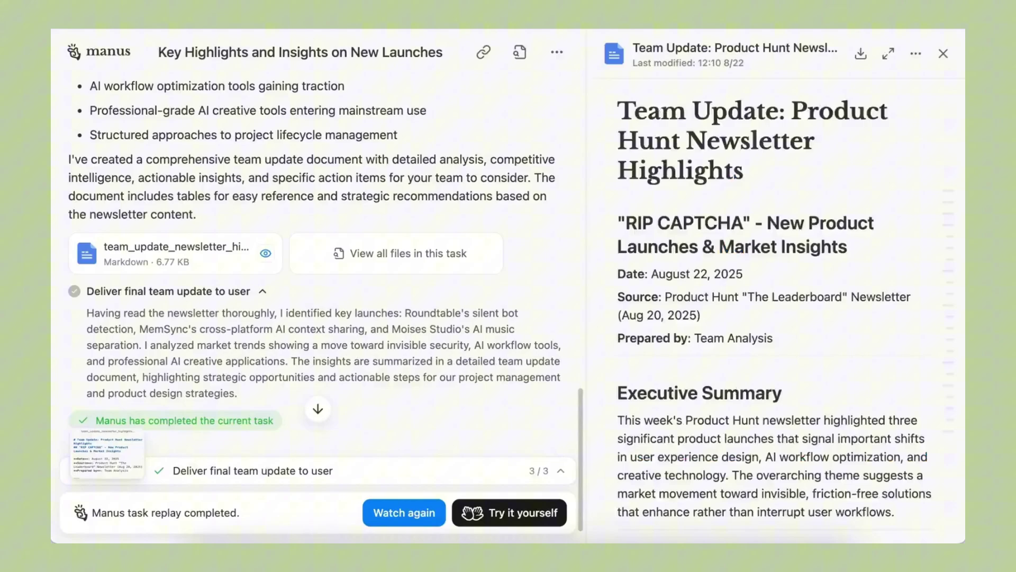
click(888, 53)
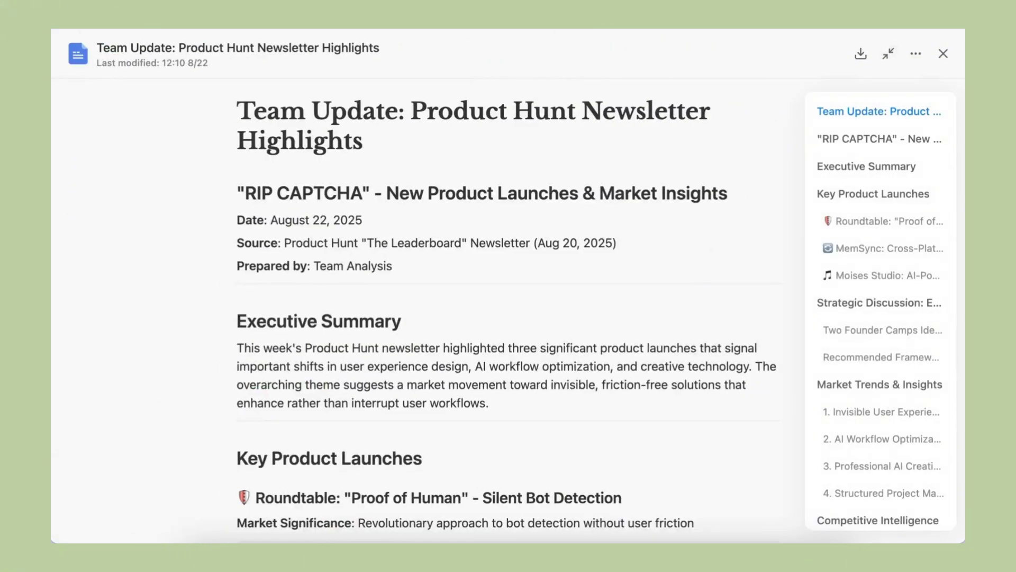
click(874, 194)
scroll(508, 313, down, 2)
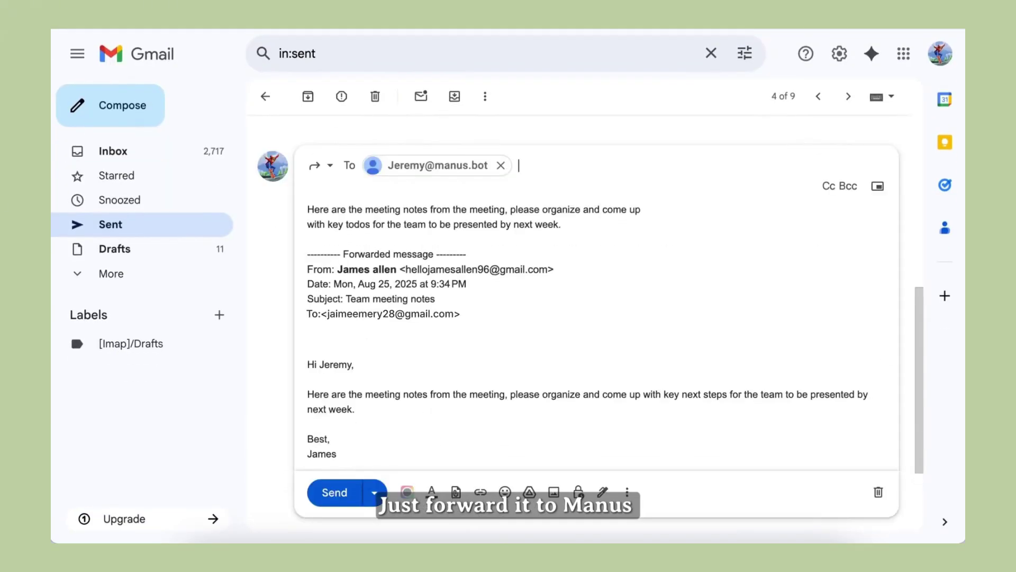
click(331, 498)
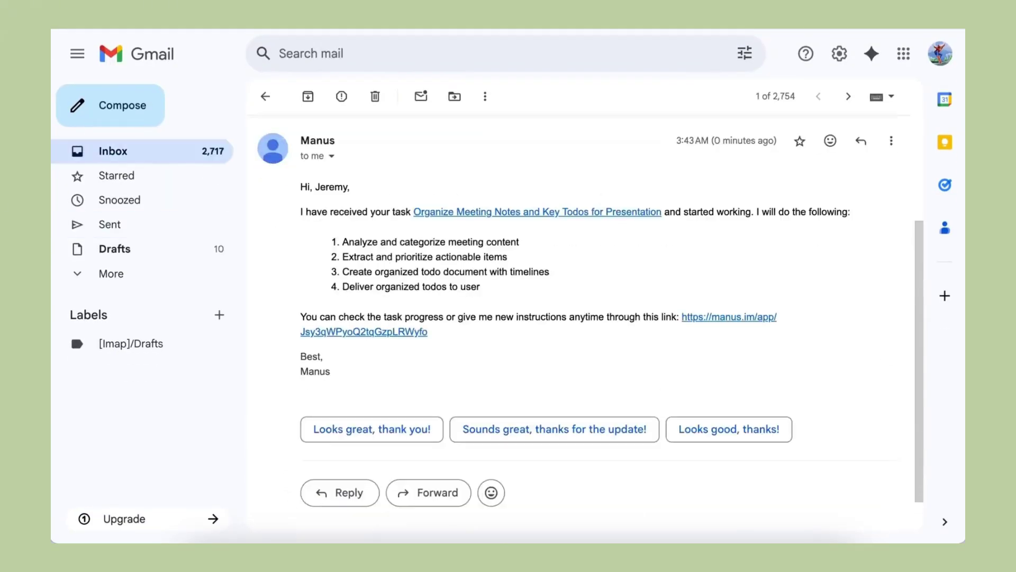
click(707, 318)
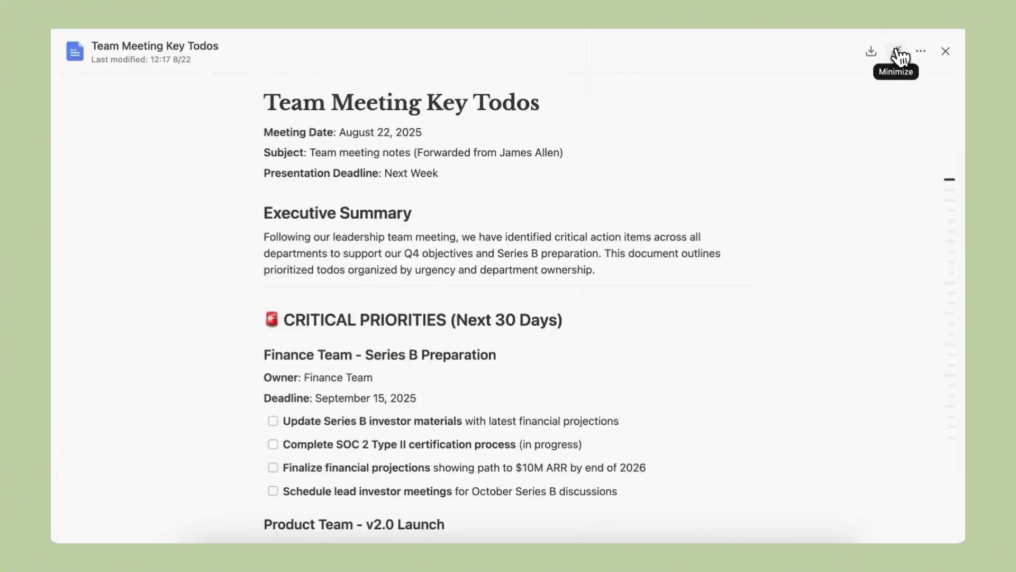
Jump through the CRITICAL PRIORITIES, HIGH PRIORITY and STRATEGIC INITIATIVES sections of the todos document.
click(941, 186)
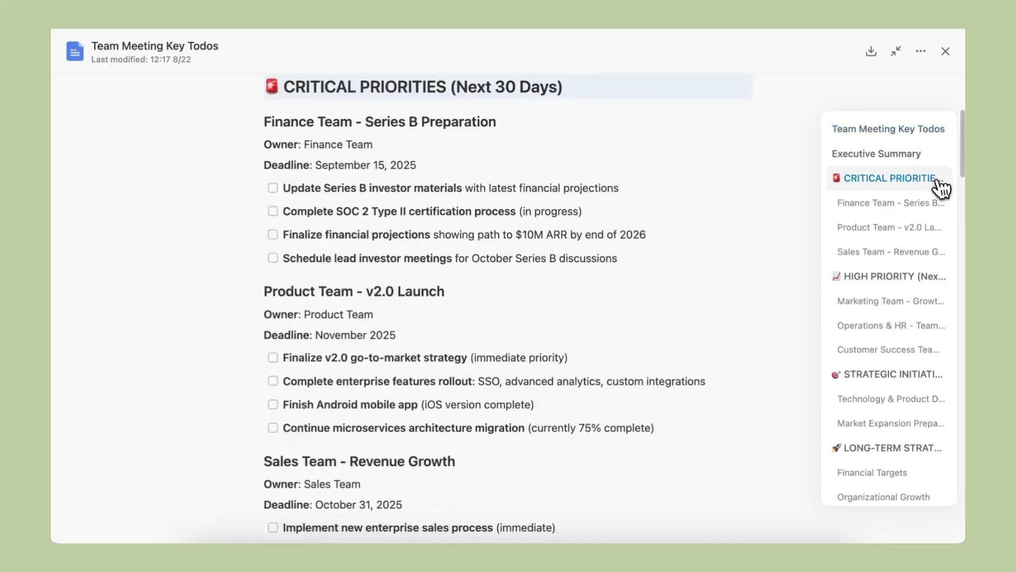
click(932, 282)
click(924, 373)
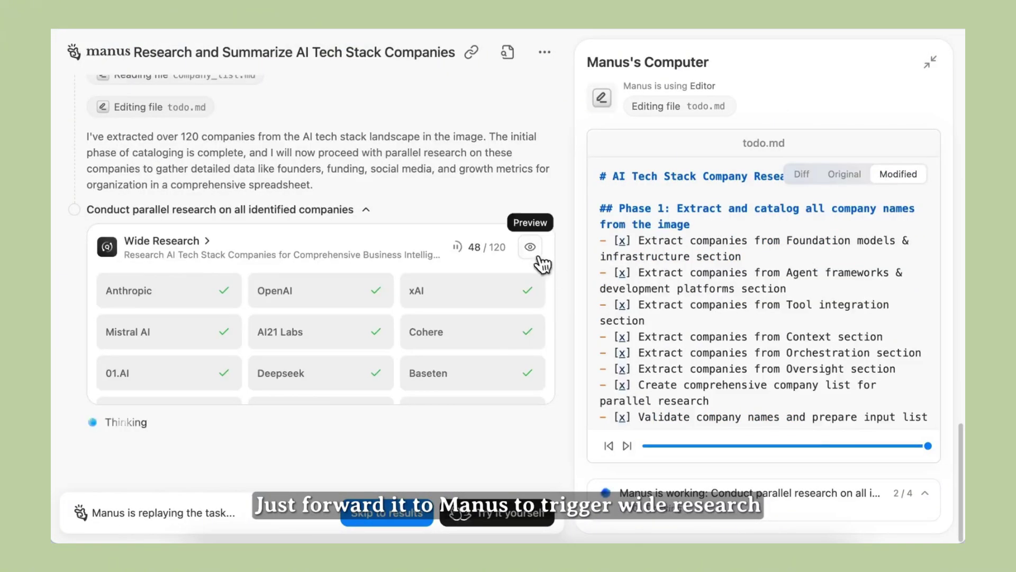
Skip the wide research replay to its results and inspect the company spreadsheet full-screen.
click(539, 259)
click(924, 148)
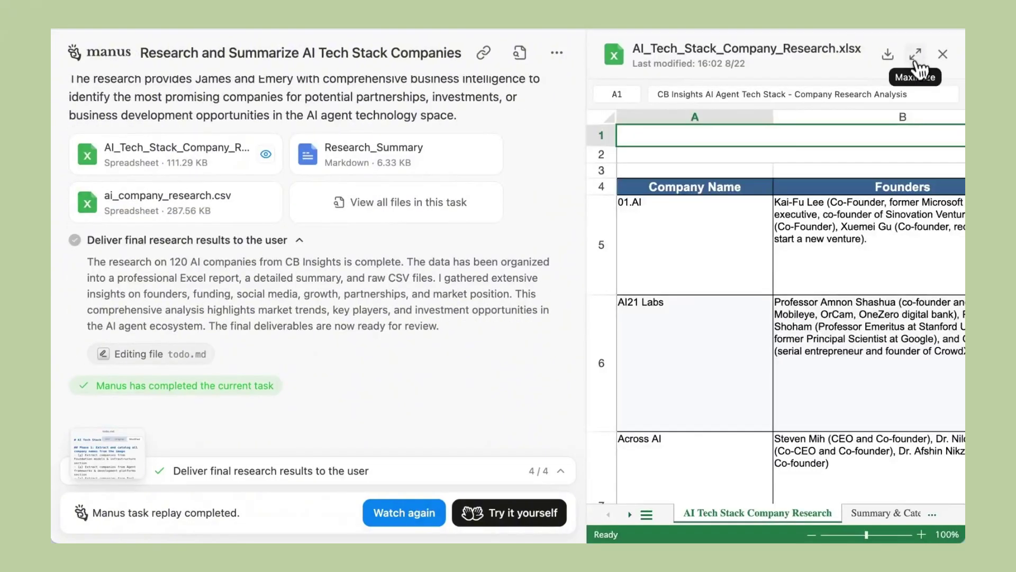
click(916, 51)
scroll(523, 312, down, 15)
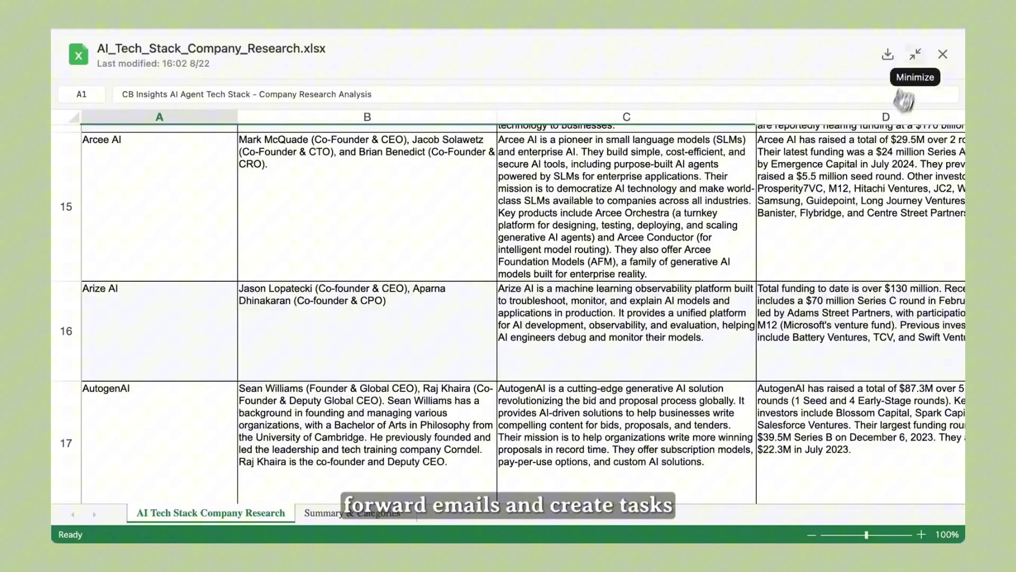
click(916, 54)
Open the Research_Summary document full-screen and jump to its Category Breakdown section.
click(484, 150)
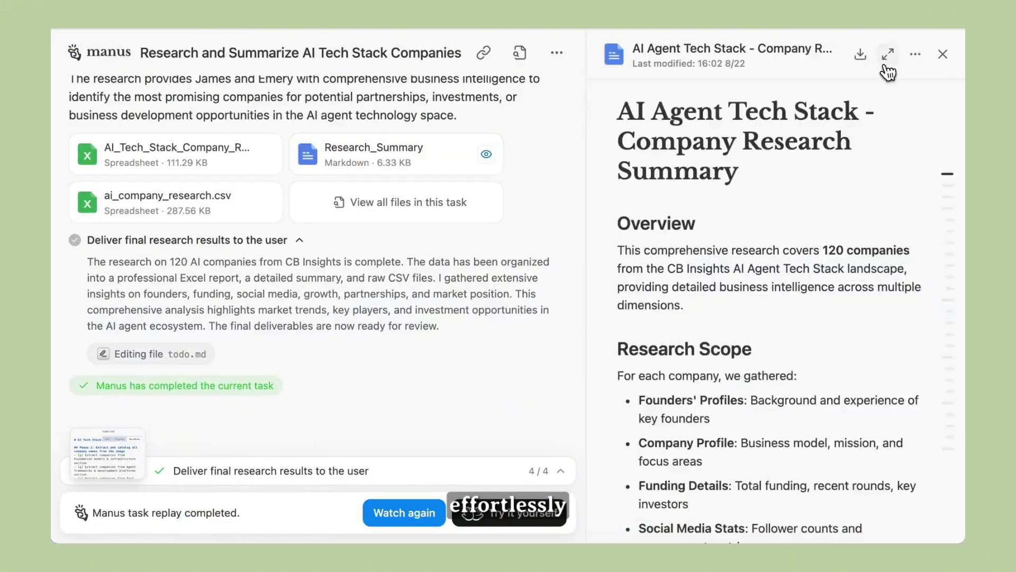
click(886, 53)
mouse_move(932, 231)
click(922, 195)
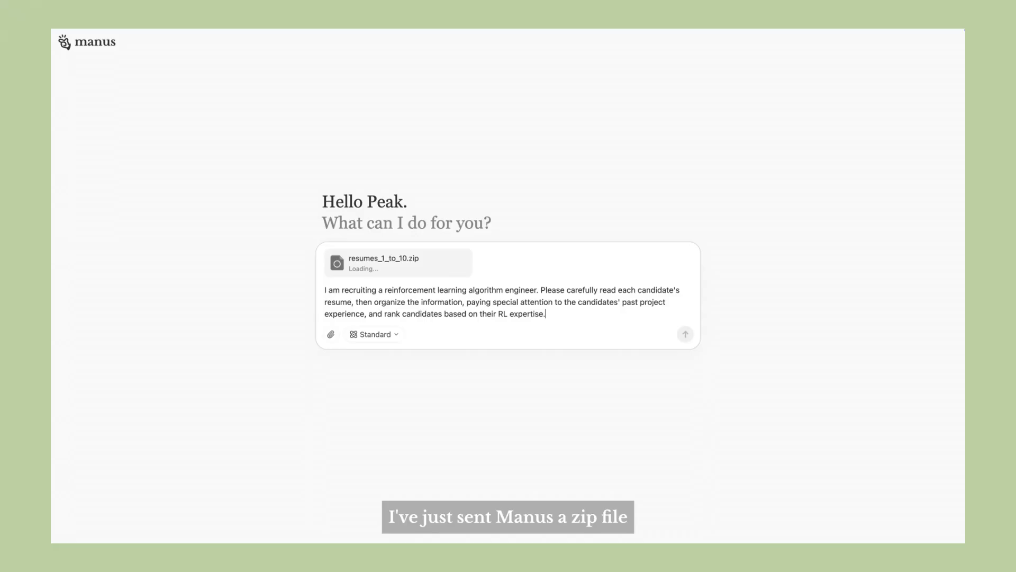
Submit the RL engineer candidate-ranking prompt with resumes_1_to_10.zip attached.
key(Return)
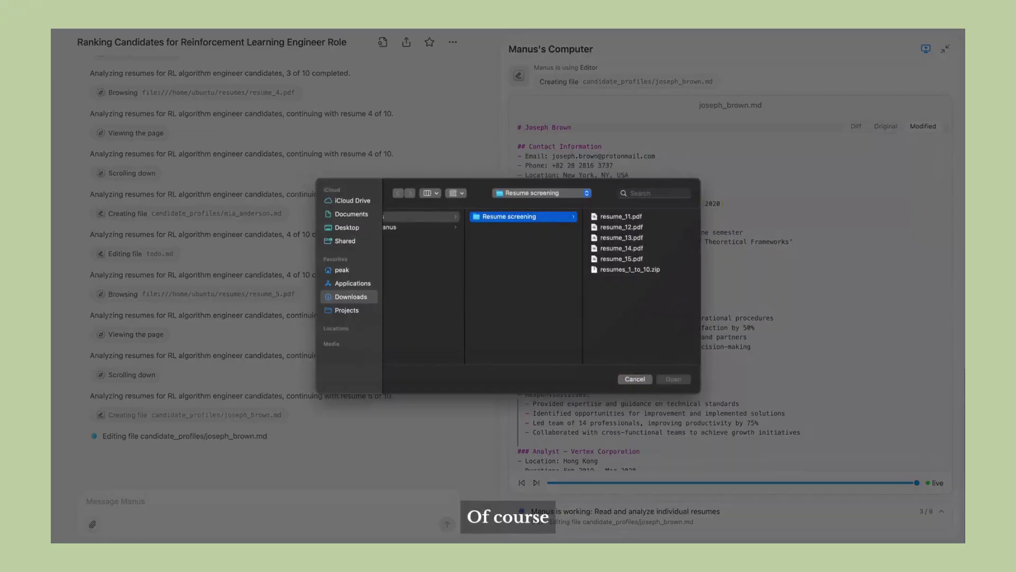
Attach resume_11 through resume_15 and send them with the note 'Here are 5 new resumes'.
shift+click(506, 226)
key(shift+Down)
key(shift+Down)
key(shift+Down)
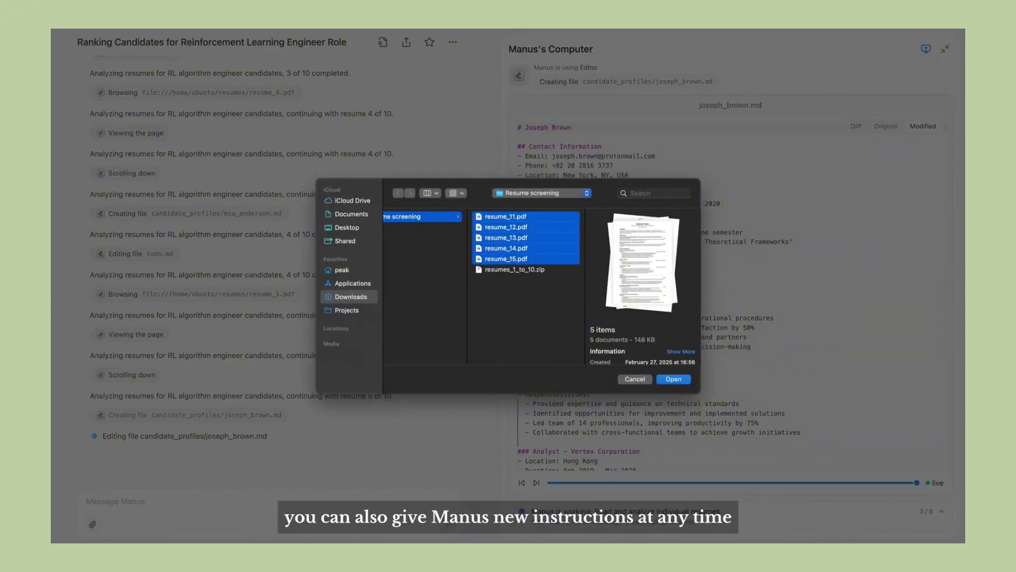
key(Return)
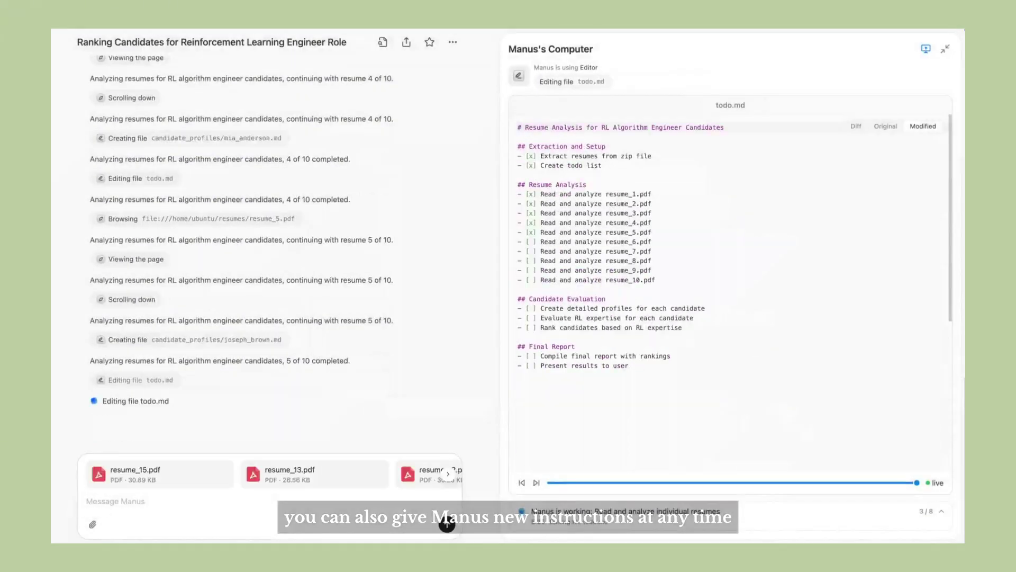
text(Here are 5 new resumes)
key(Return)
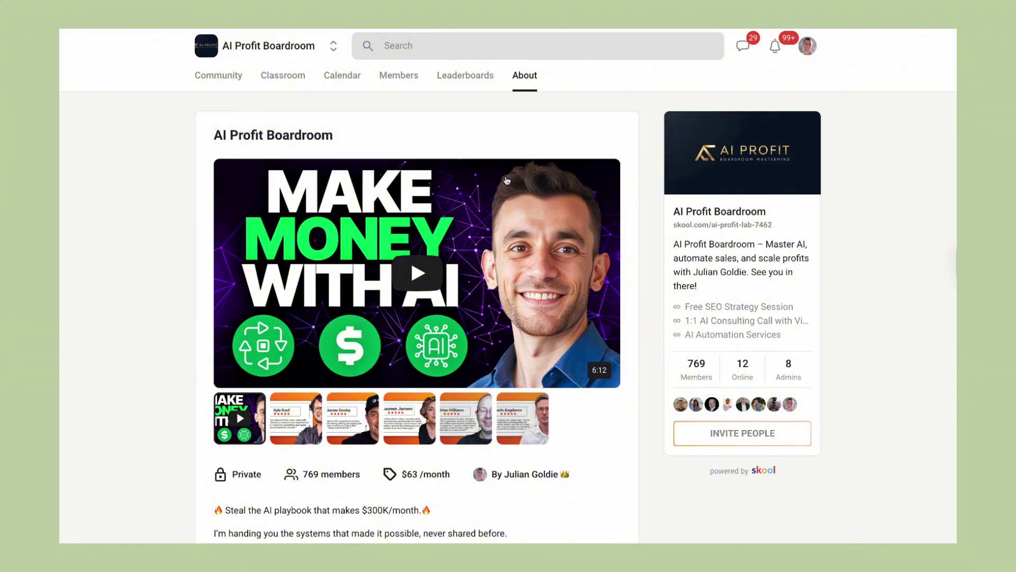
Browse the AI Profit Boardroom classroom and open the N8N Templates & Workflows course.
click(289, 83)
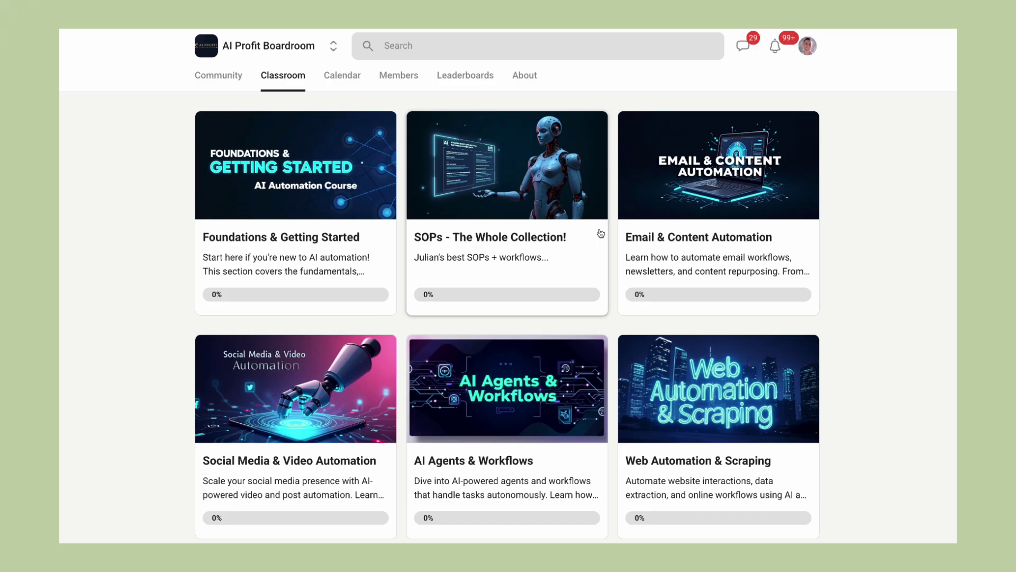
scroll(665, 317, down, 2)
scroll(665, 317, down, 3)
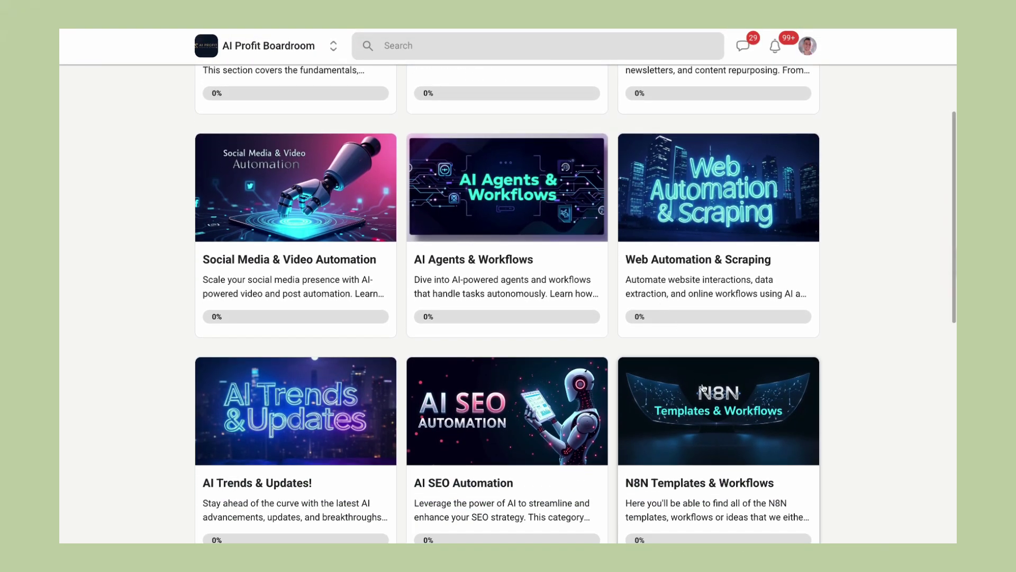
click(703, 388)
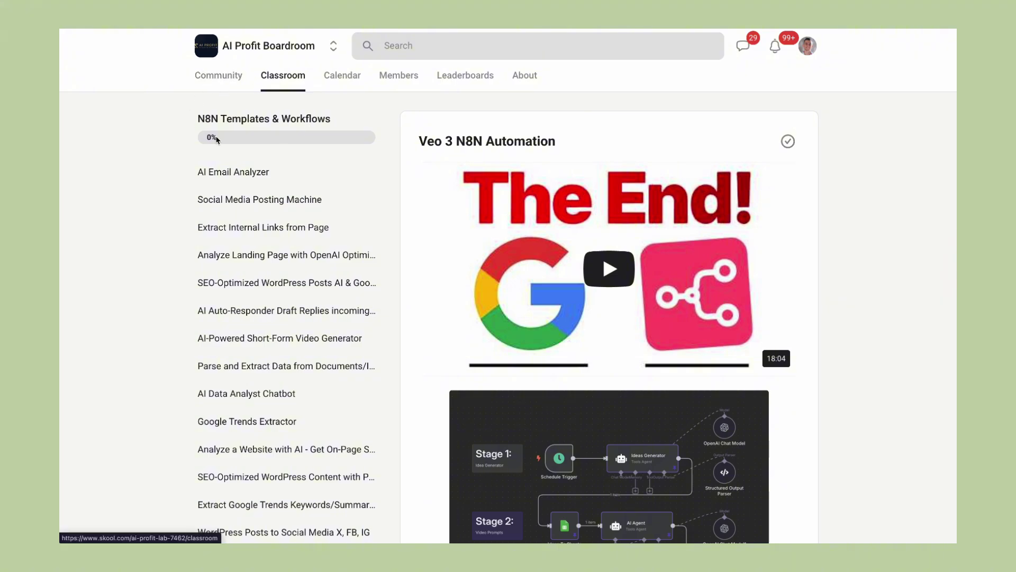
Read the Weekly wins post and the pinned Welcome to the AI Profit Boardroom post.
click(218, 76)
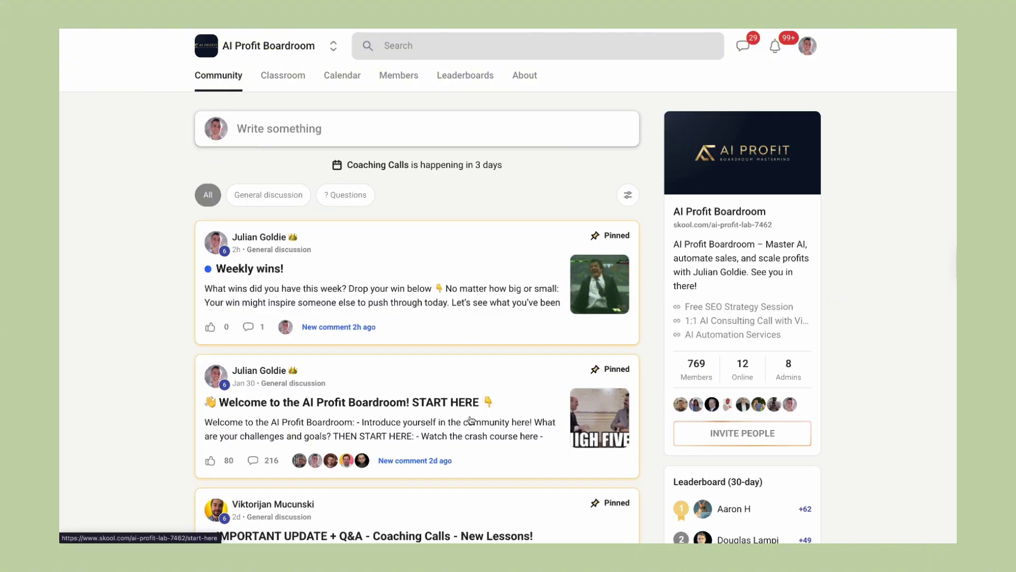
click(446, 263)
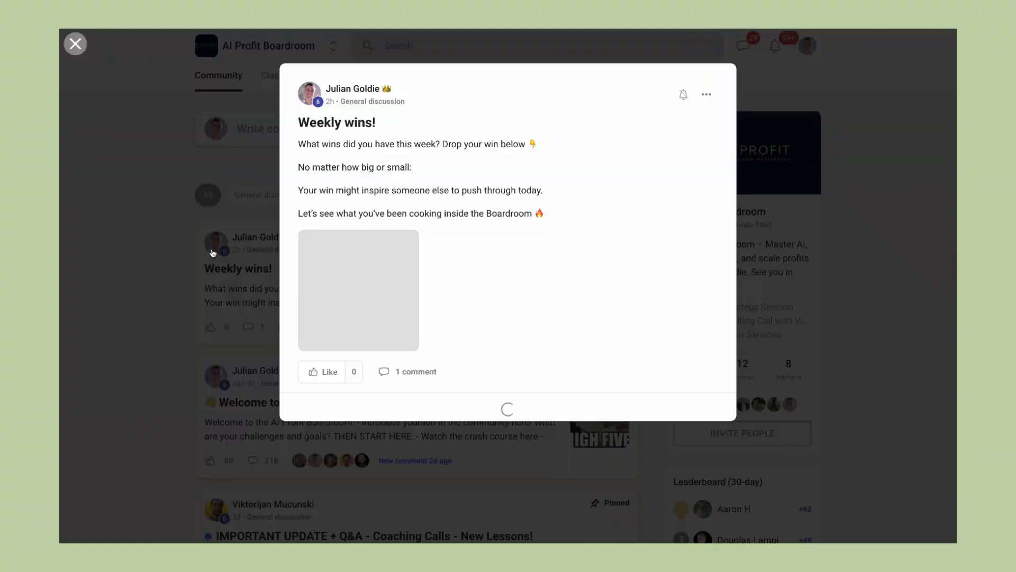
key(Escape)
scroll(570, 297, down, 1)
click(571, 328)
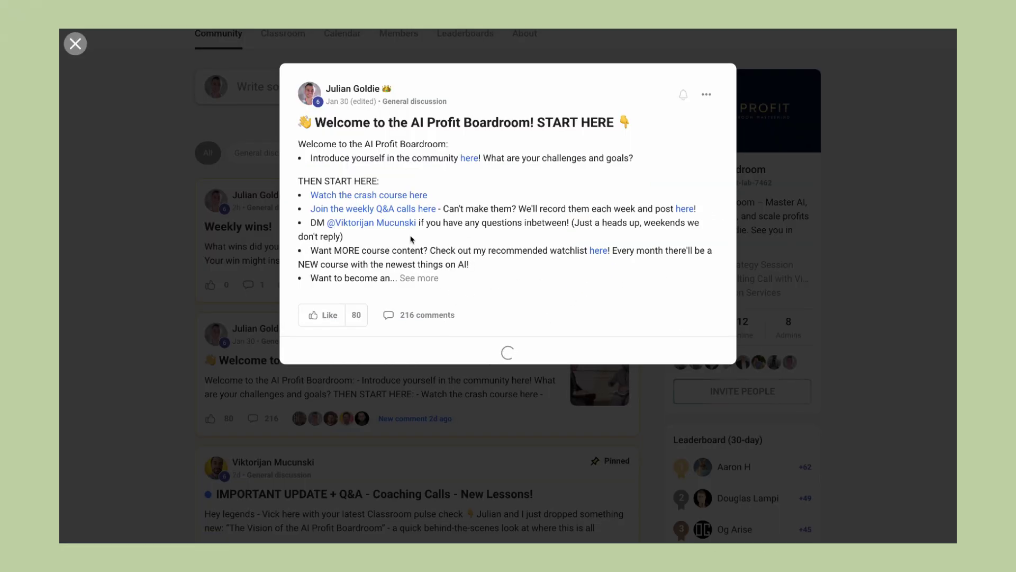
scroll(454, 249, down, 2)
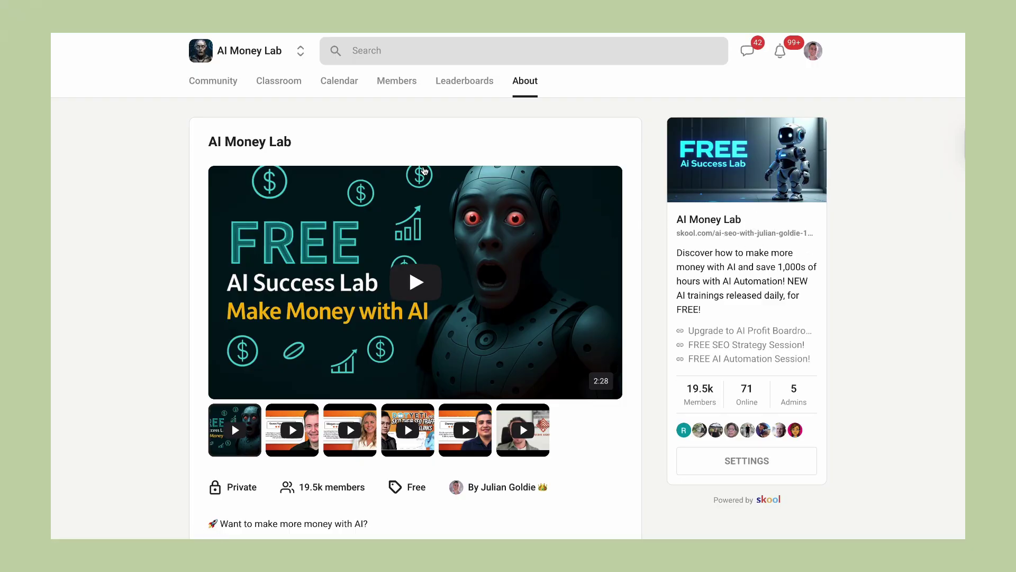
Switch from the AI Money Lab community feed to its Classroom course grid.
click(230, 93)
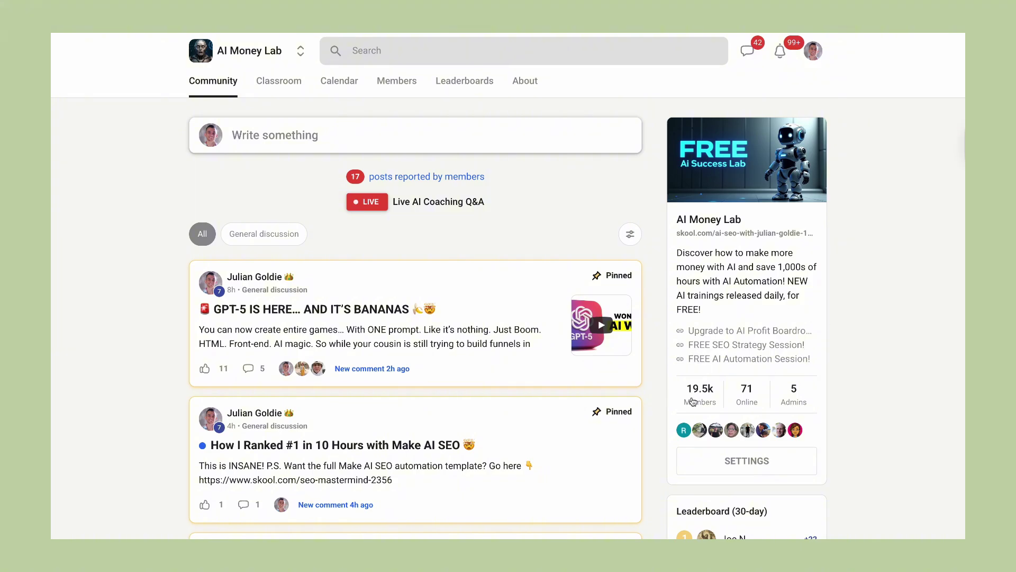
click(284, 90)
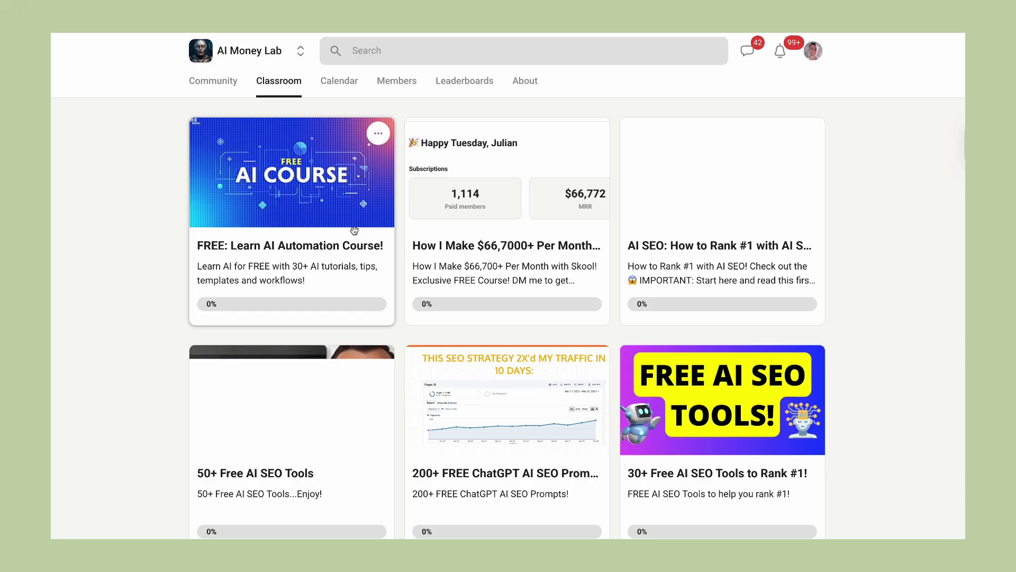
Browse the FREE: Learn AI Automation Course lessons on AI Agents, Veo 3 N8N and HeyGen.
click(283, 216)
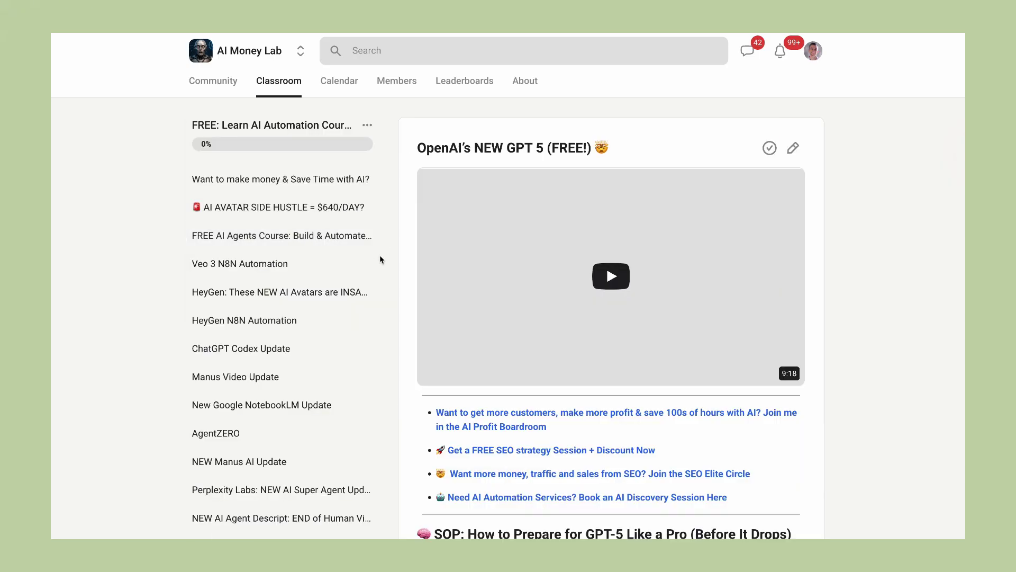
click(297, 235)
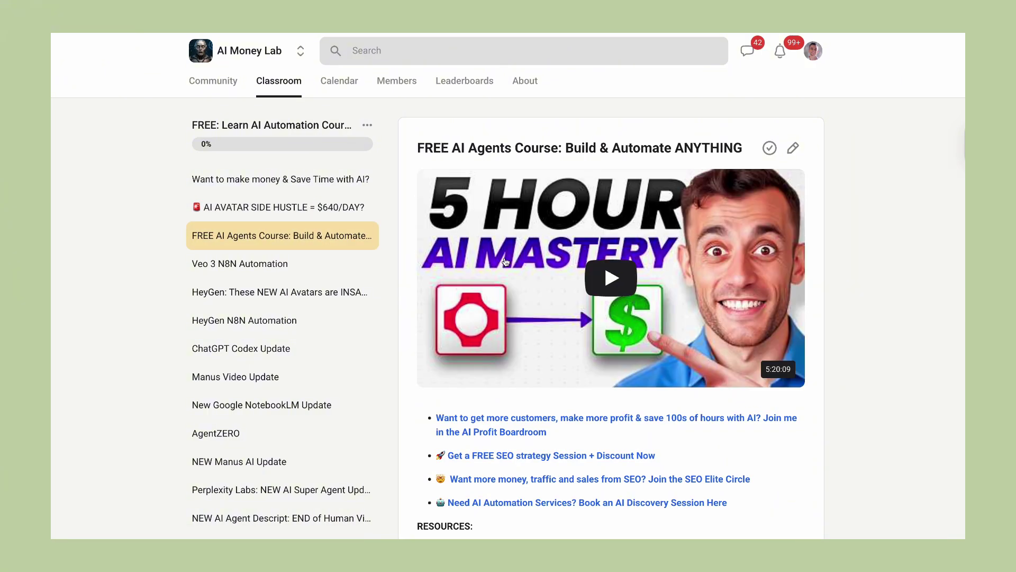
scroll(505, 262, down, 2)
scroll(506, 262, down, 10)
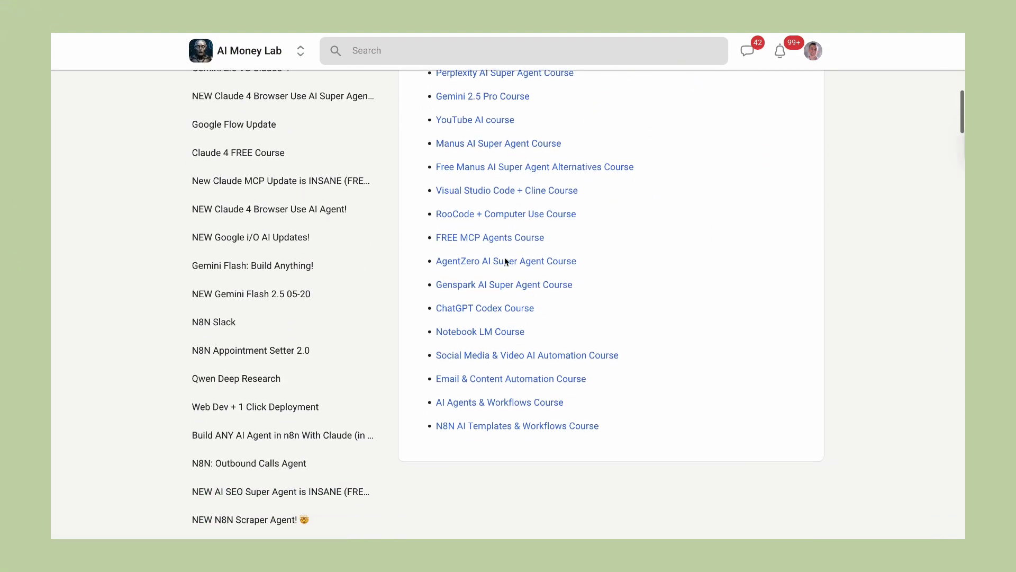
scroll(506, 260, up, 6)
scroll(506, 261, up, 6)
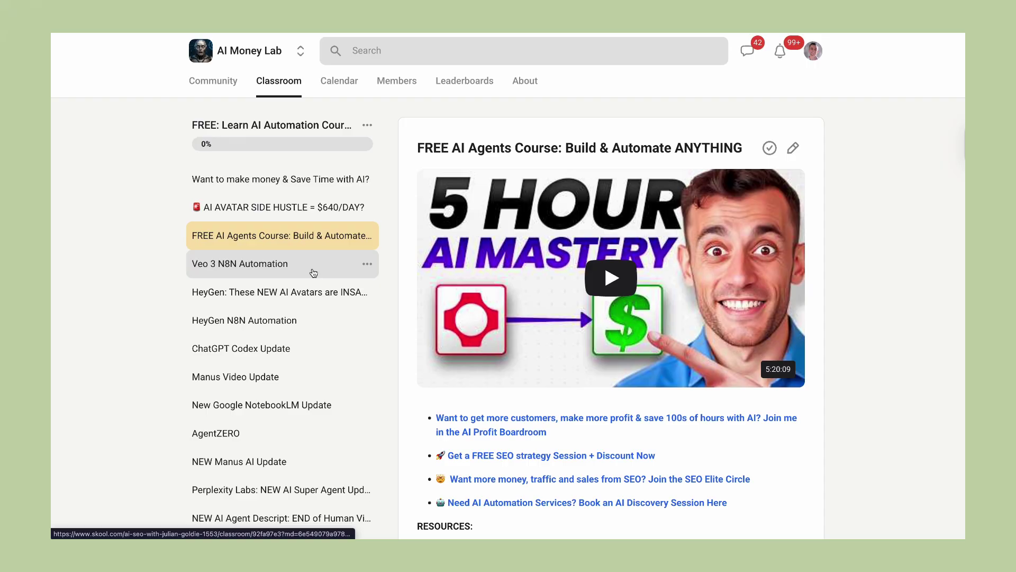
click(314, 273)
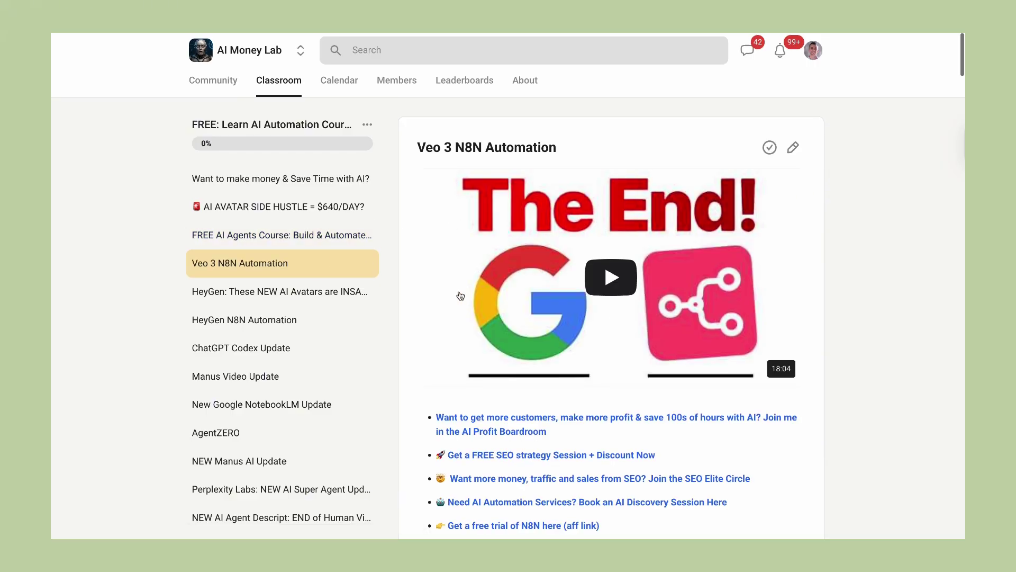
scroll(459, 293, down, 5)
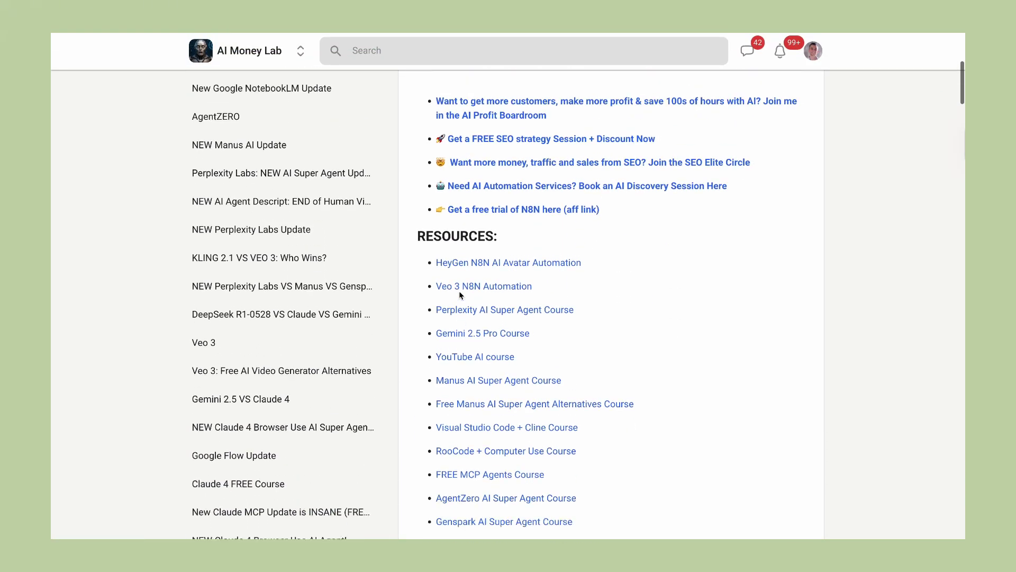
click(460, 293)
click(304, 303)
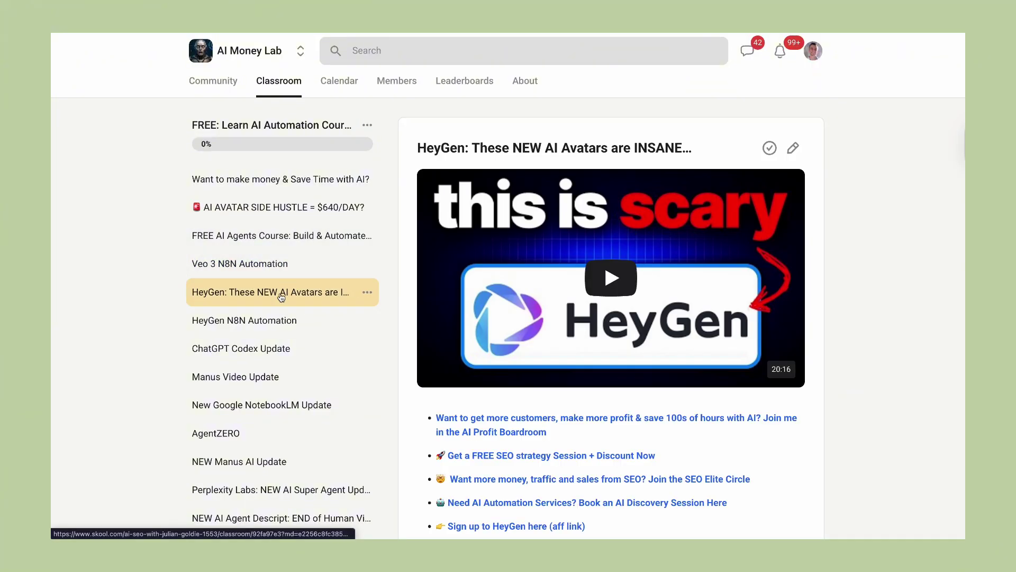
click(316, 325)
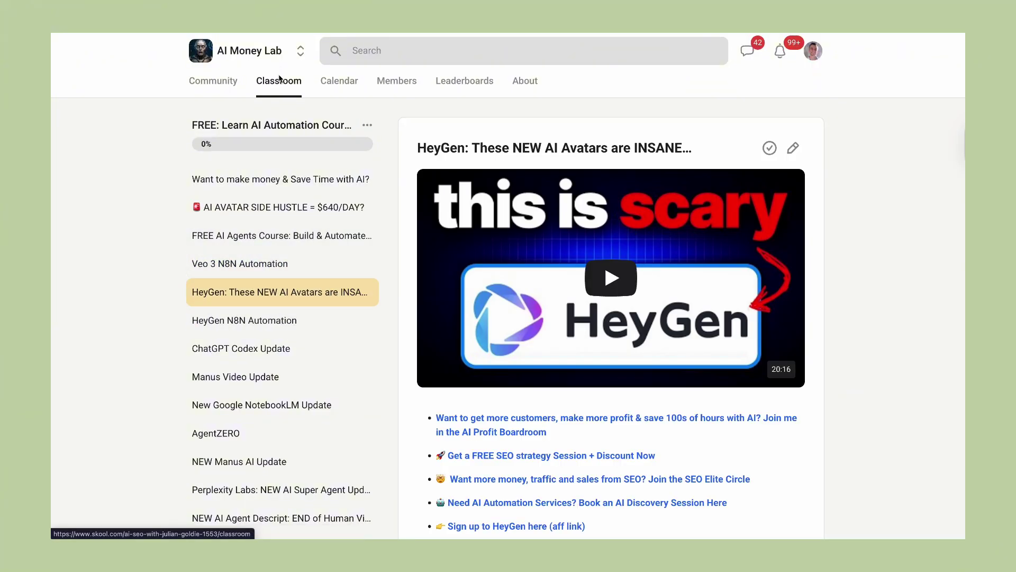
Open the 50+ Free AI SEO Tools course's Content Humanizer and AI SEO Content Tool lessons.
click(277, 85)
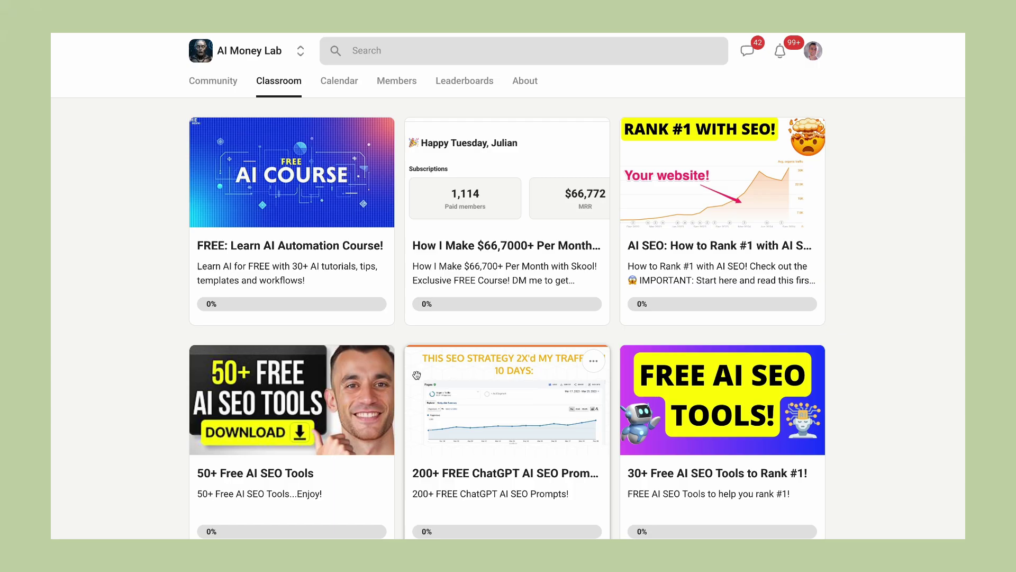
click(331, 353)
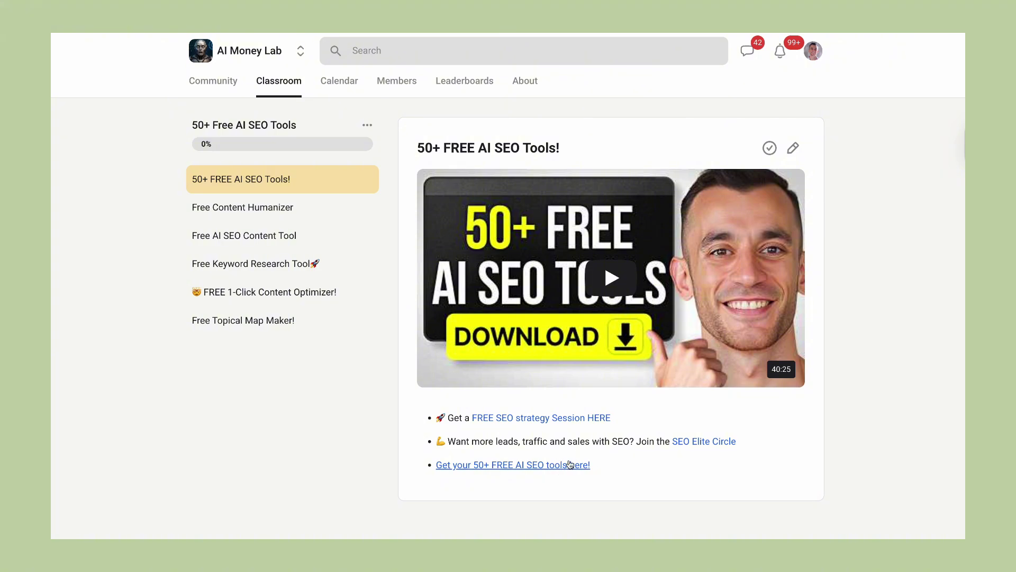
click(274, 216)
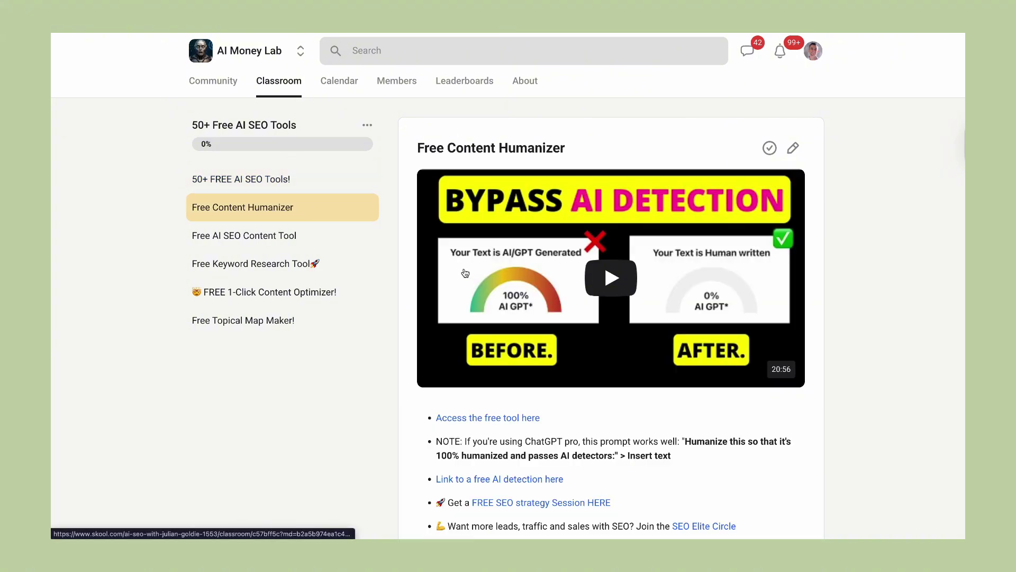
click(324, 242)
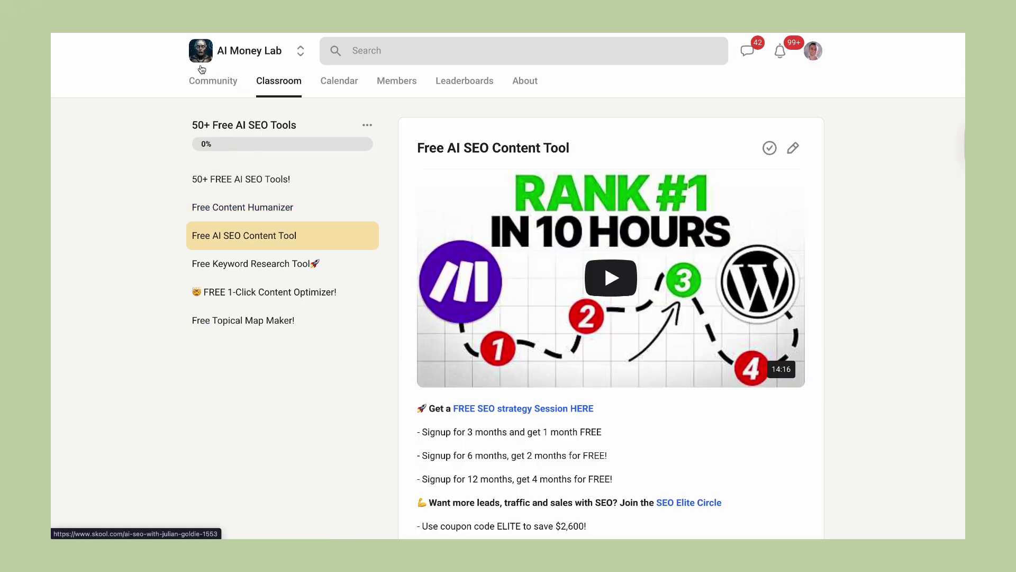
Scroll through the AI Money Lab community discussion feed.
click(216, 94)
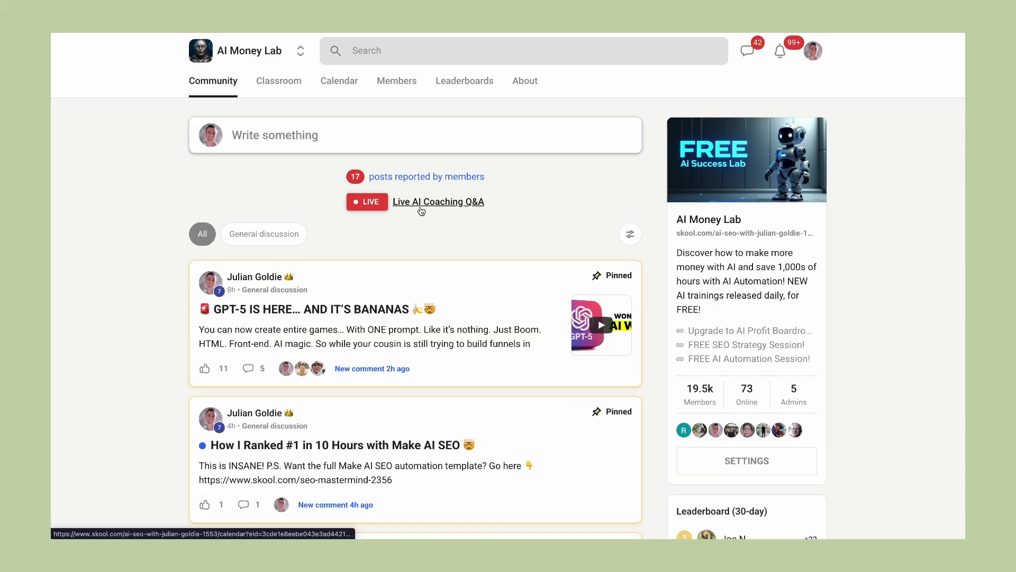
scroll(420, 207, down, 5)
scroll(420, 207, down, 6)
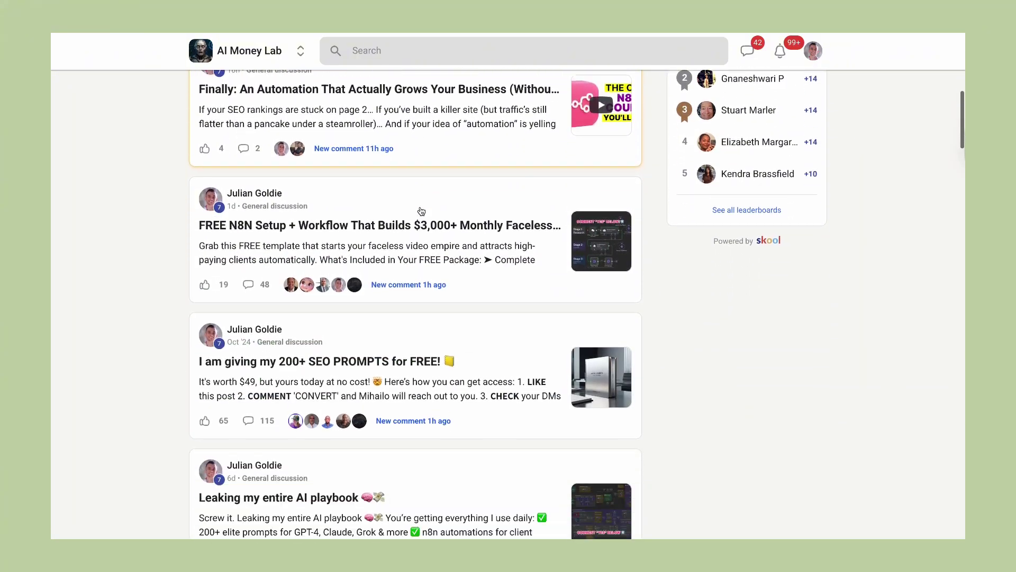
scroll(421, 212, down, 6)
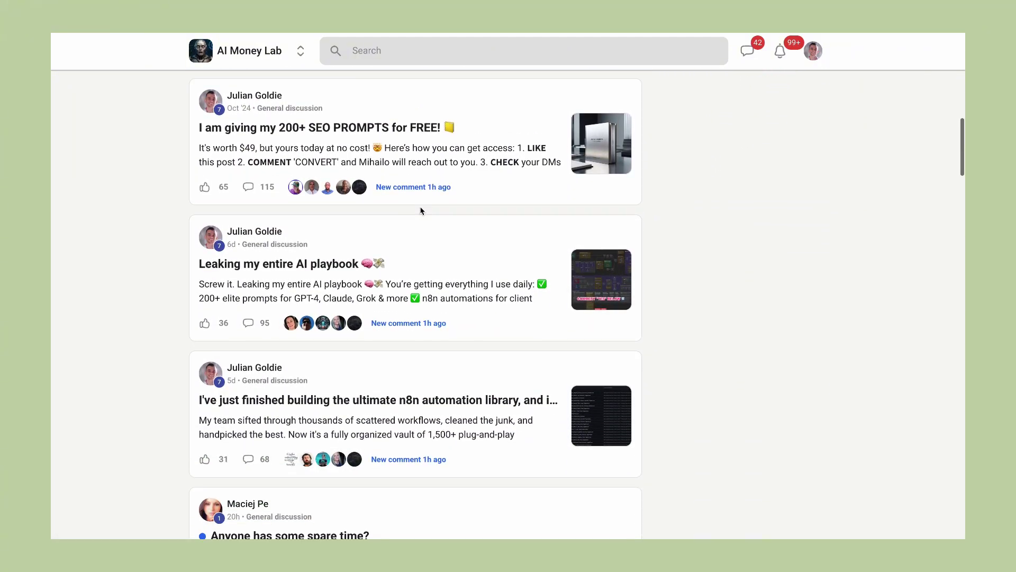
scroll(422, 211, down, 10)
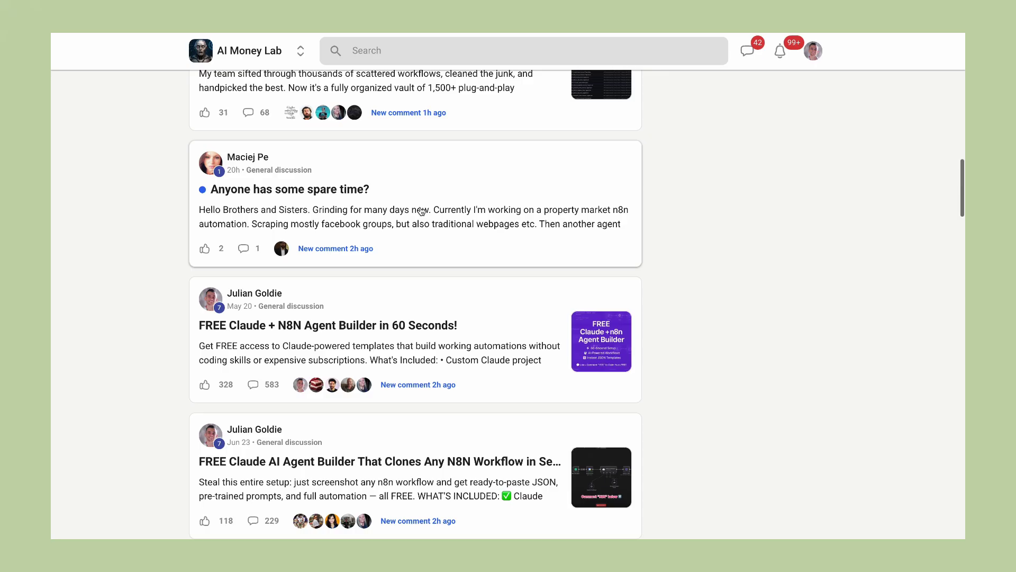
scroll(421, 212, down, 8)
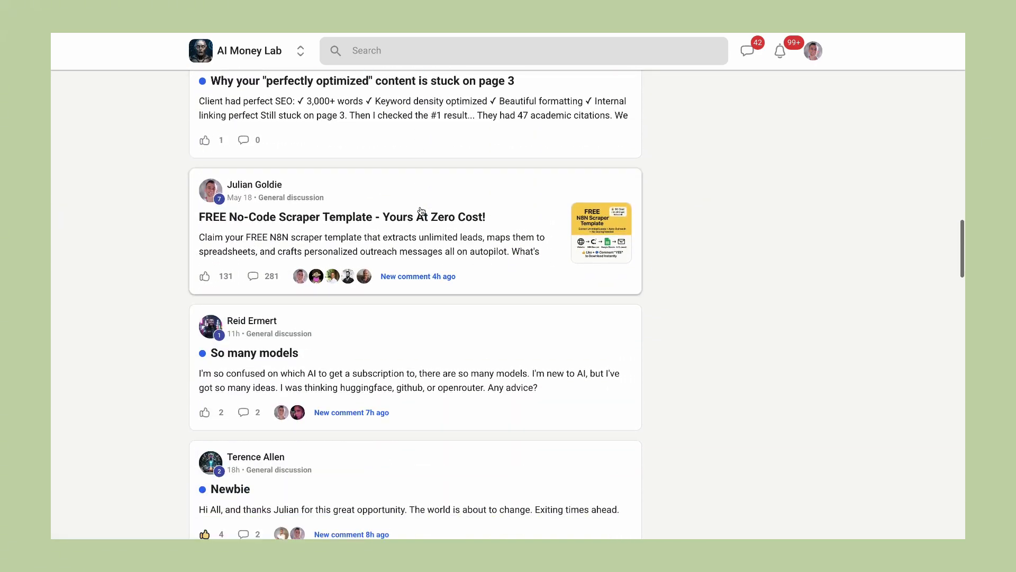
scroll(420, 47, up, 20)
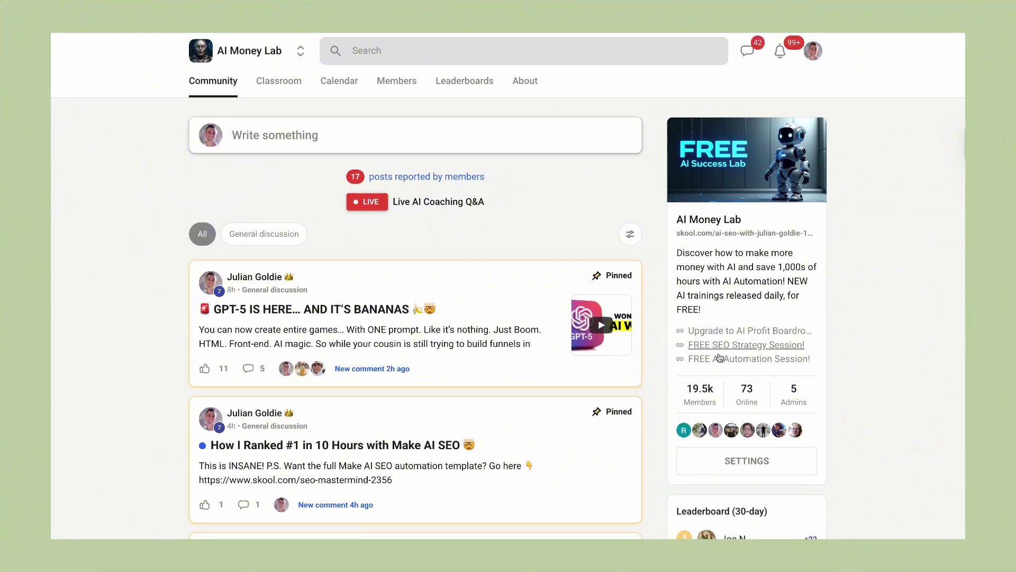
View the member list, the August 2025 event calendar, and the About page.
click(706, 394)
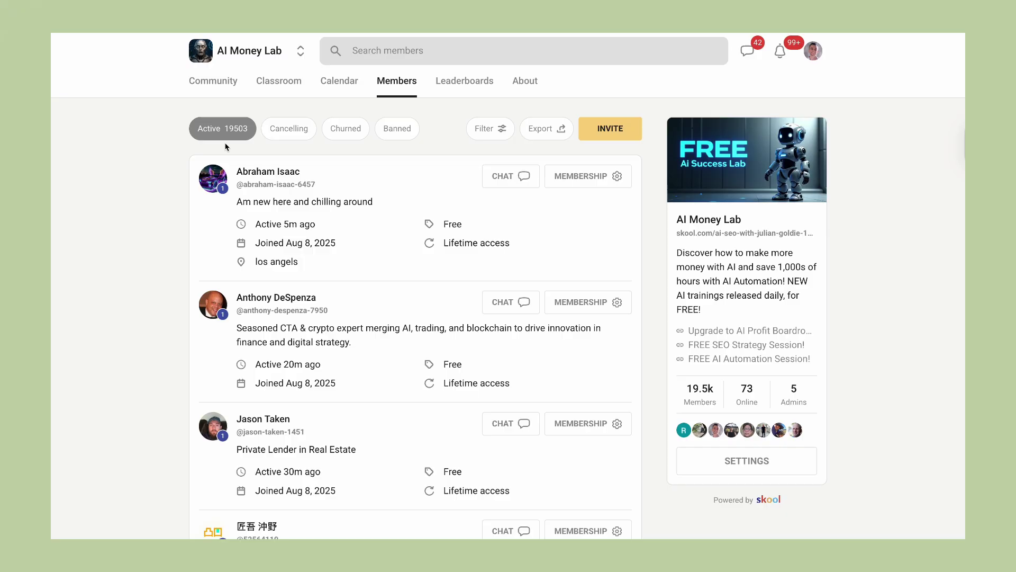
click(338, 85)
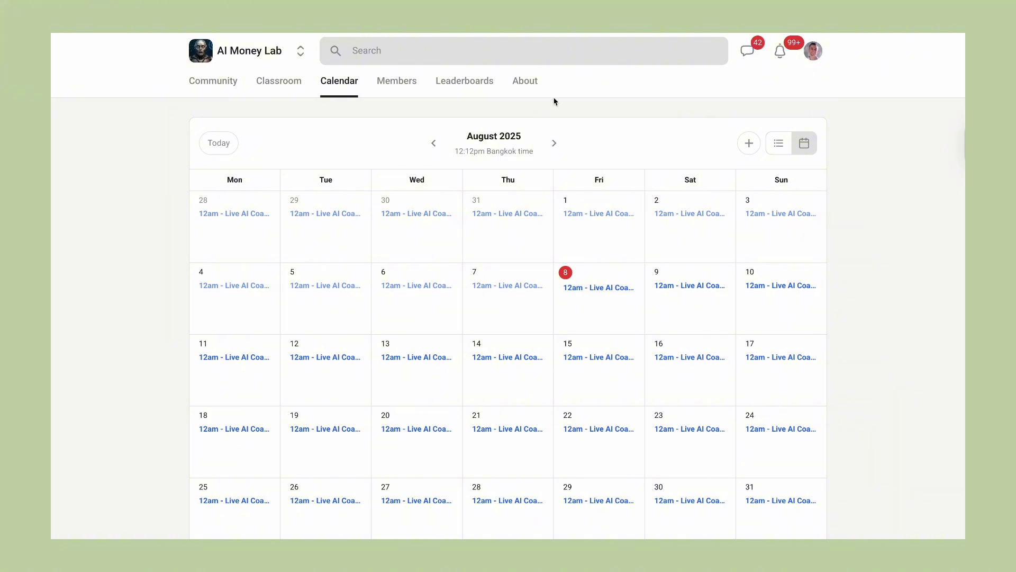
click(515, 91)
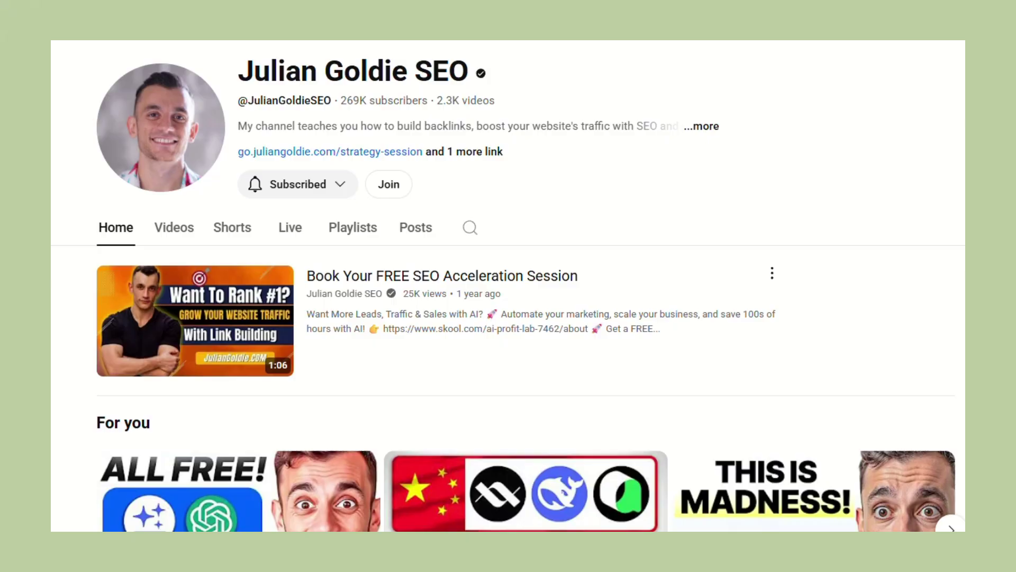
scroll(529, 307, down, 10)
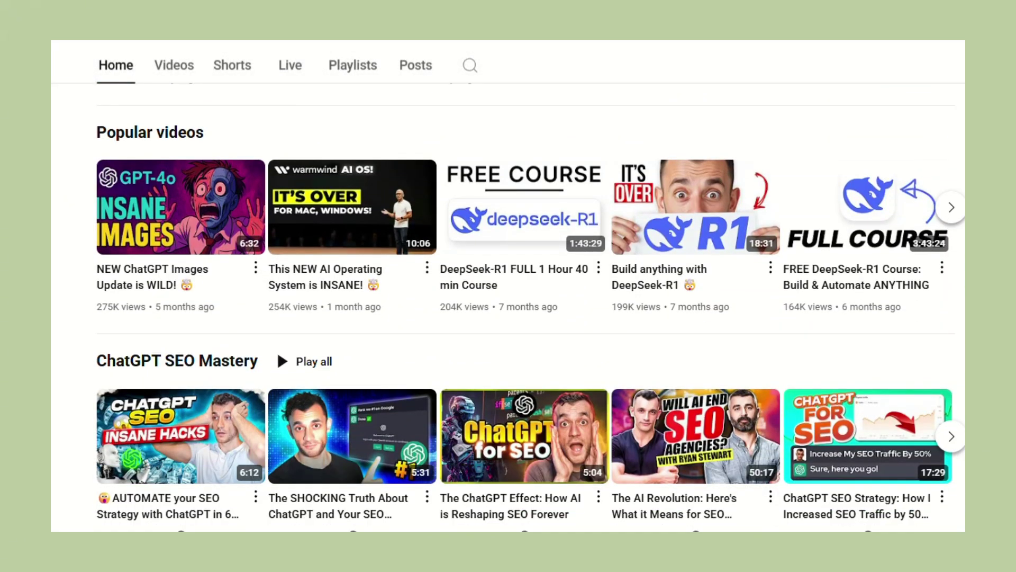
scroll(529, 307, down, 13)
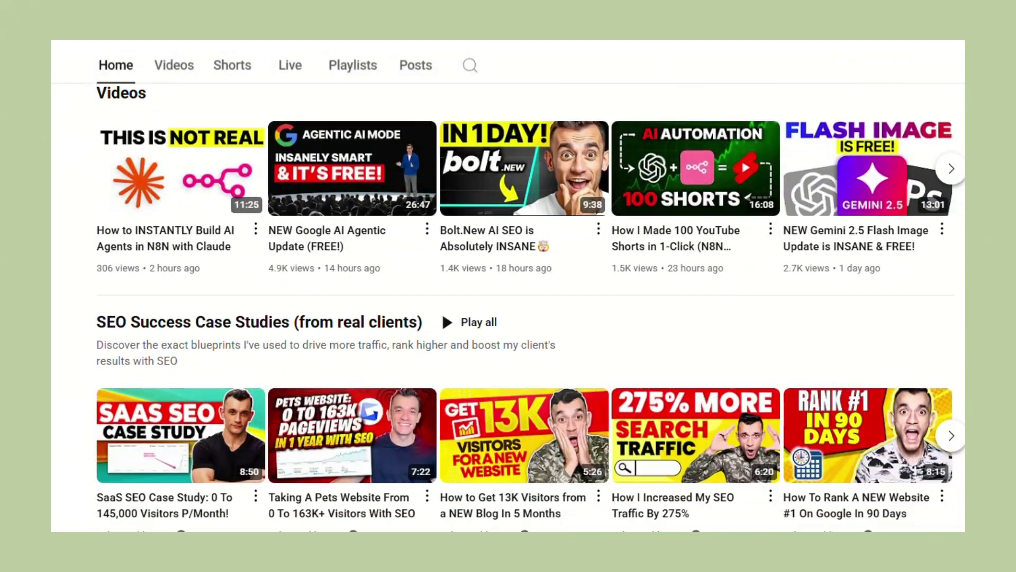